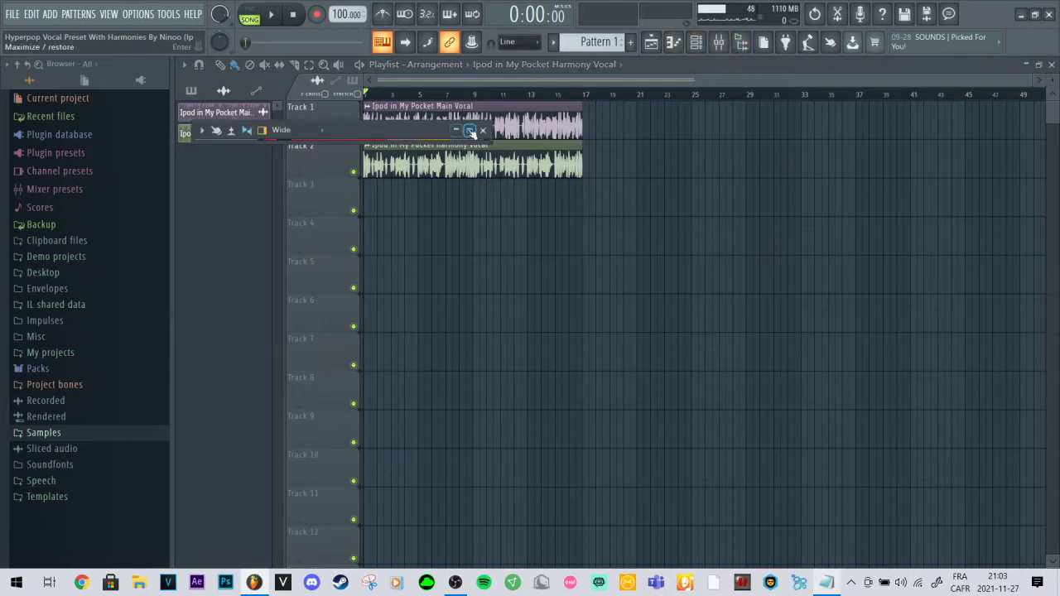
Step: Examine the effect chains and routing of the main vocal, reverb, harmony and volume inserts in the mixer, through All Voc Volume
{"action": "key", "text": "F9"}
{"action": "left_click", "coordinate": [261, 156]}
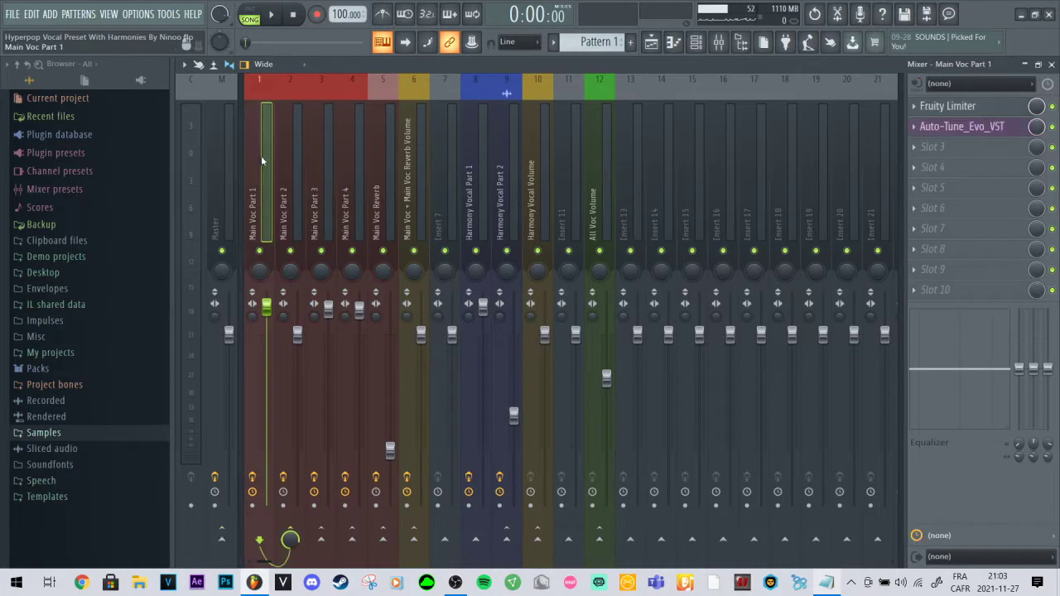
{"action": "left_click", "coordinate": [291, 169]}
{"action": "left_click", "coordinate": [314, 171]}
{"action": "left_click", "coordinate": [357, 169]}
{"action": "left_click", "coordinate": [387, 172]}
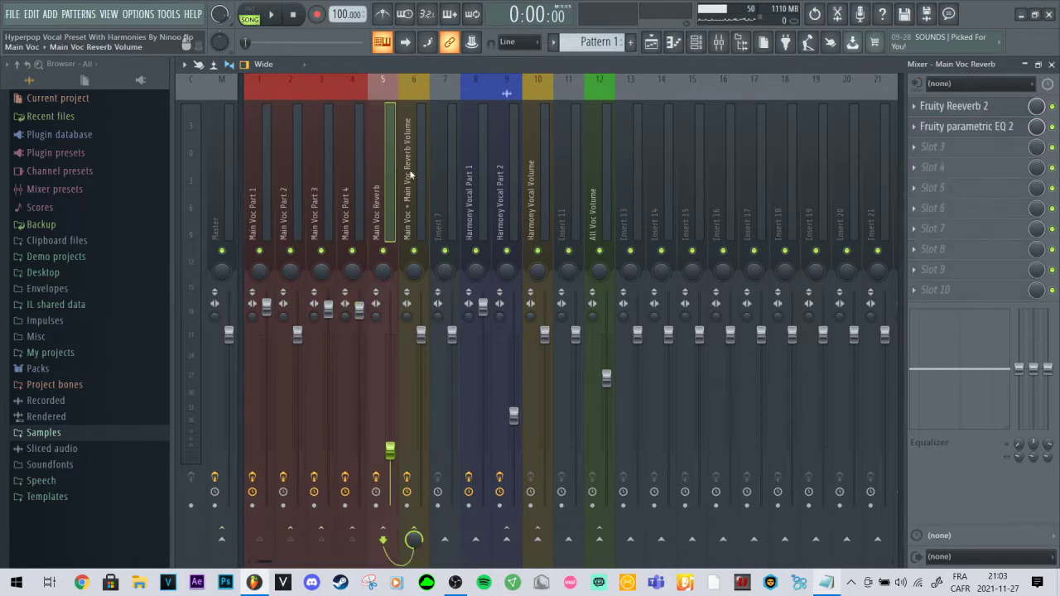
{"action": "left_click", "coordinate": [417, 203]}
{"action": "left_click", "coordinate": [484, 153]}
{"action": "left_click", "coordinate": [518, 164]}
{"action": "left_click", "coordinate": [525, 164]}
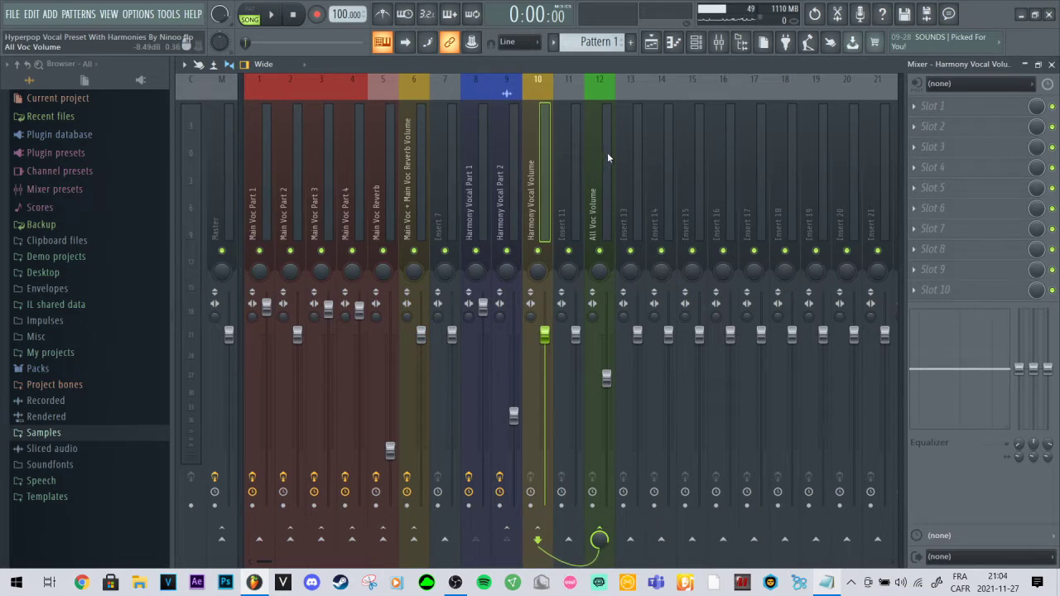
{"action": "left_click", "coordinate": [608, 152]}
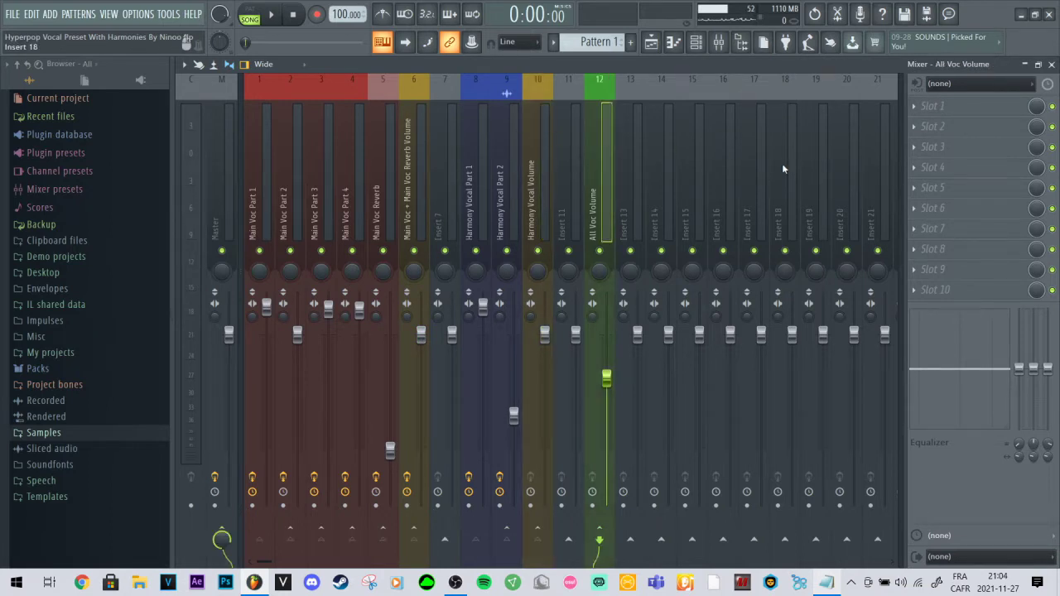
Step: Read the preset's requirements and usage instructions in Fruity NoteBook 2 on the Master track, and return to the playlist
{"action": "left_click", "coordinate": [229, 166]}
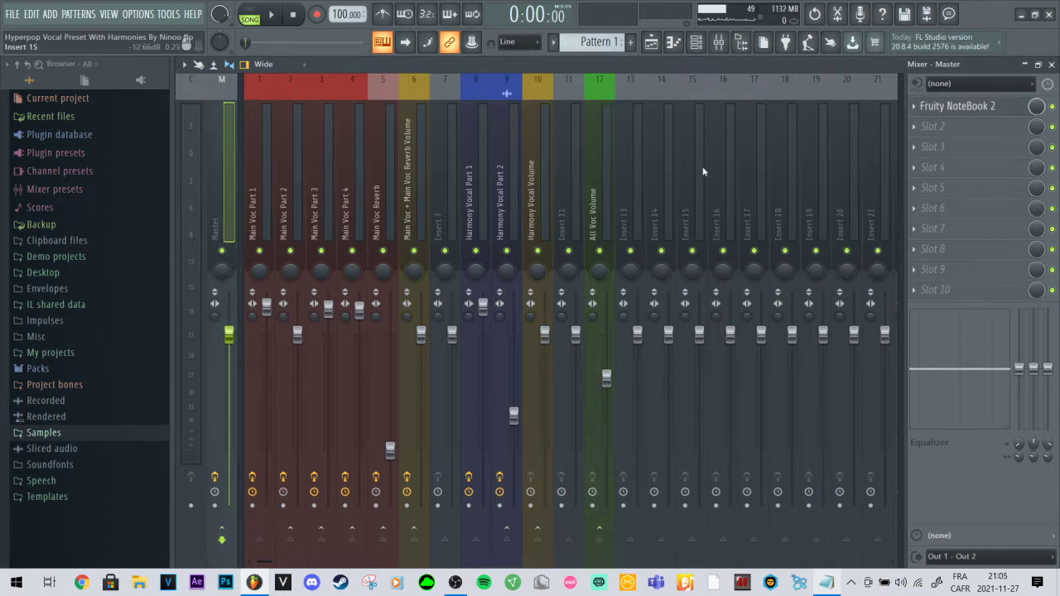
{"action": "left_click", "coordinate": [961, 106]}
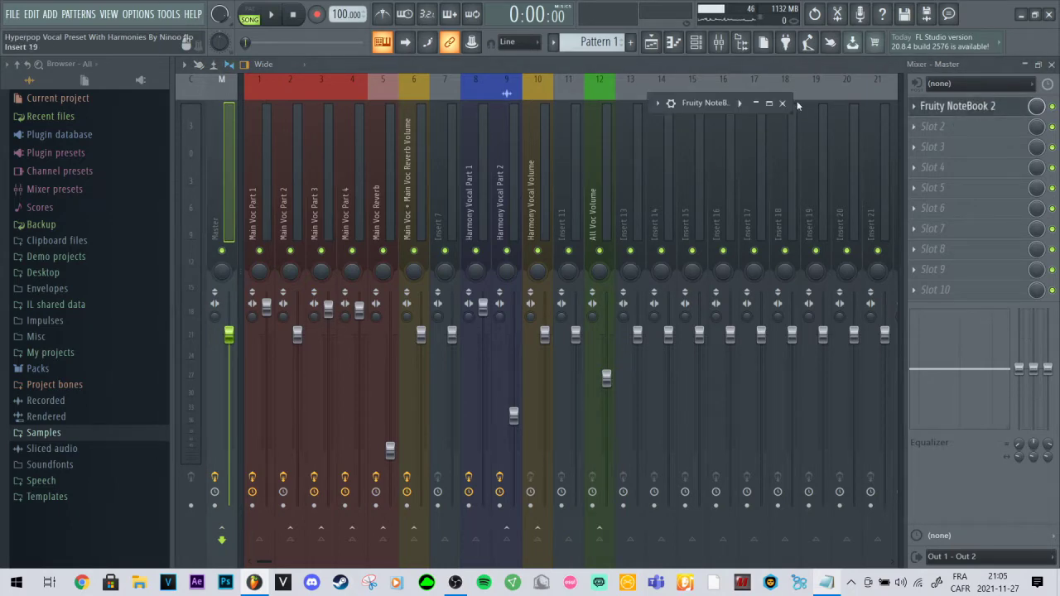
{"action": "left_click", "coordinate": [772, 103]}
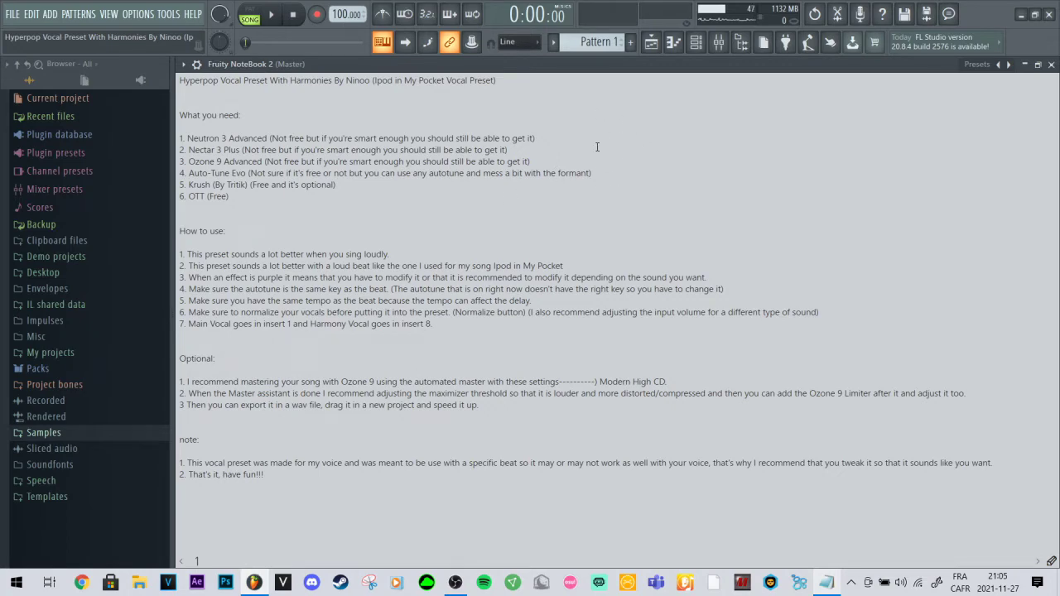
{"action": "key", "text": "F9"}
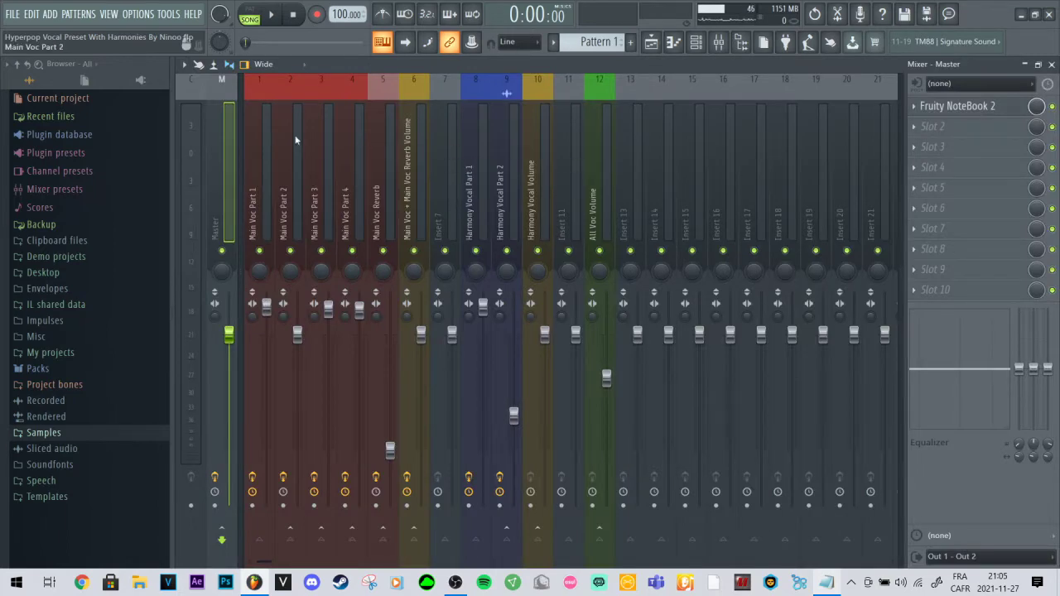
{"action": "left_click", "coordinate": [1052, 66]}
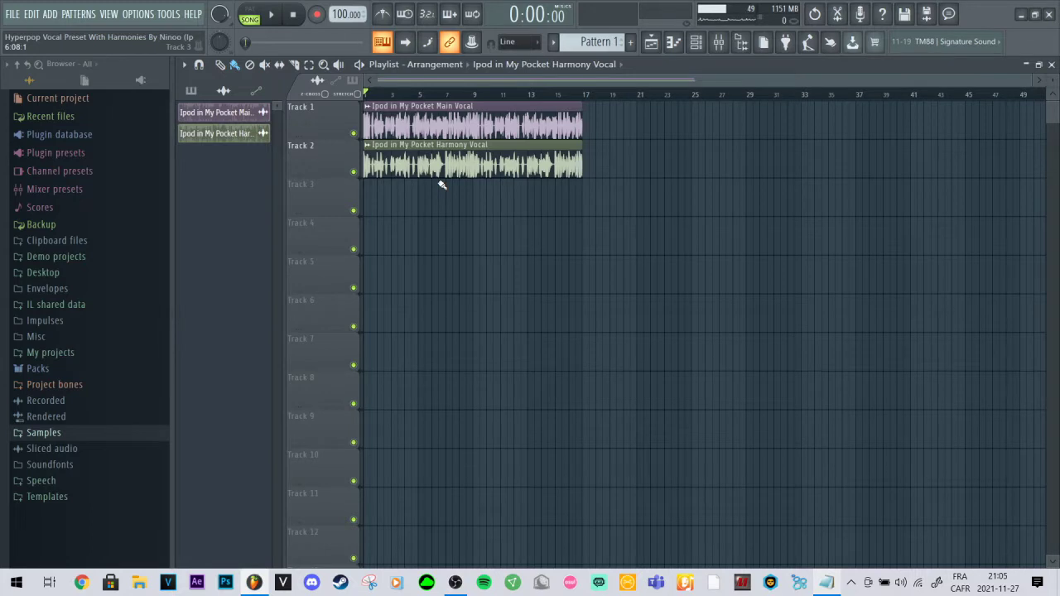
Step: Check the effects on Main Voc Part 2, Main Voc Part 3, Main Voc Reverb and Main Voc + Main Voc Reverb Volume
{"action": "left_click", "coordinate": [719, 41]}
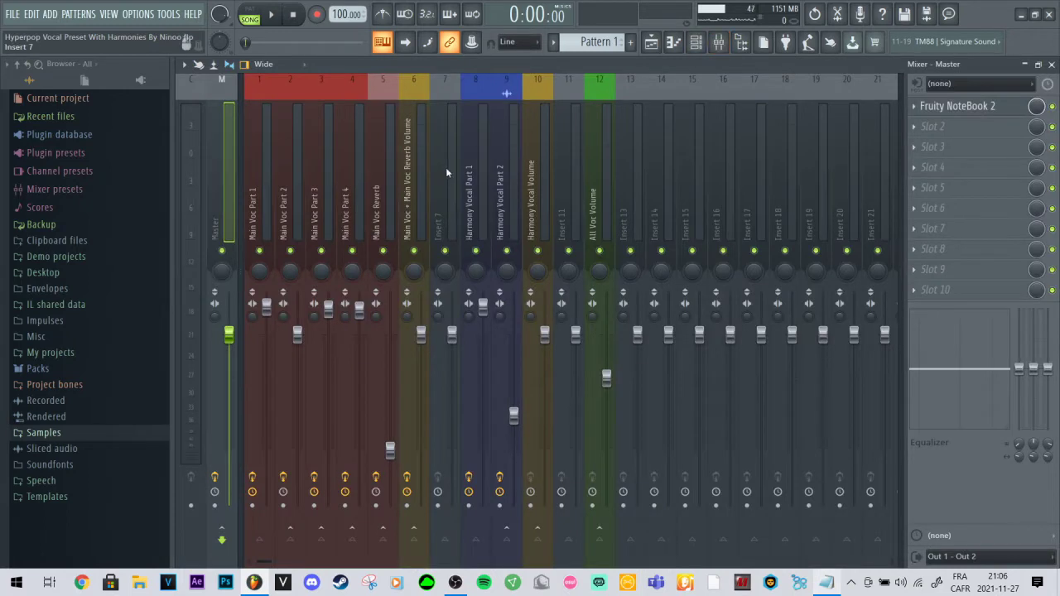
{"action": "left_click", "coordinate": [300, 153]}
{"action": "left_click", "coordinate": [322, 152]}
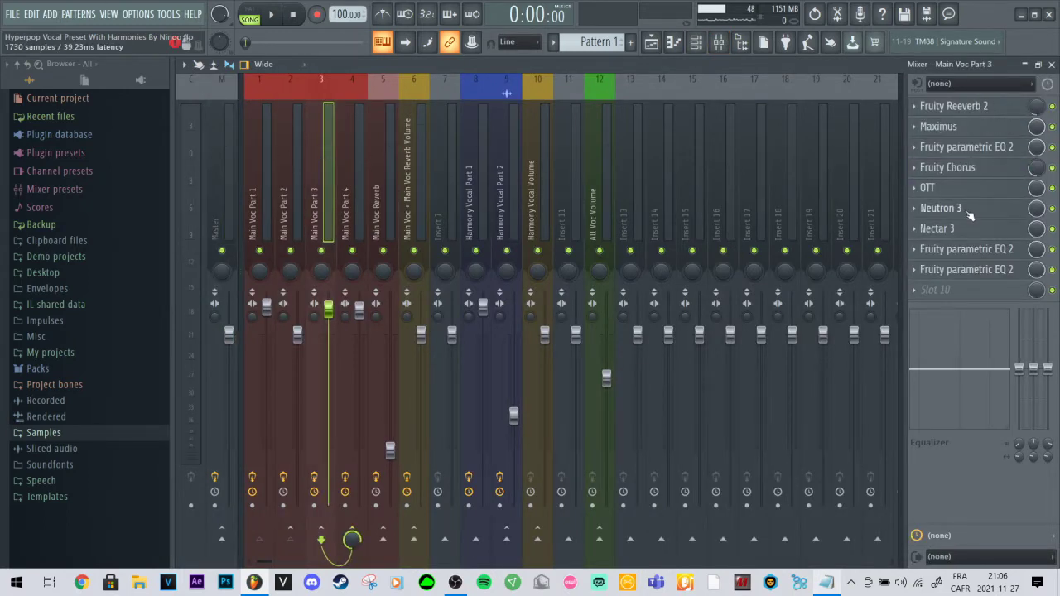
{"action": "left_click", "coordinate": [389, 174]}
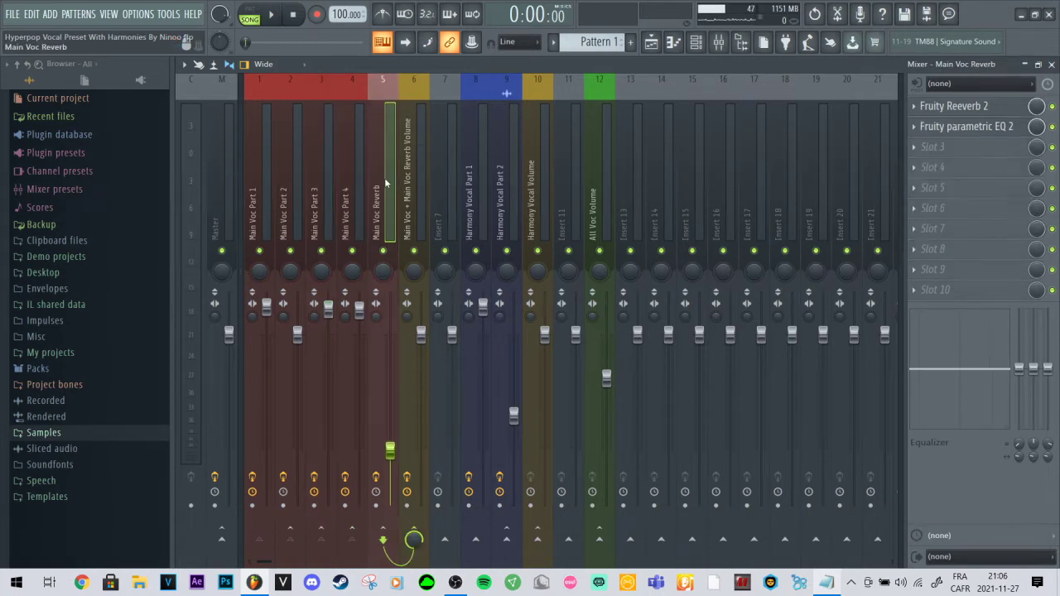
{"action": "left_click", "coordinate": [418, 186]}
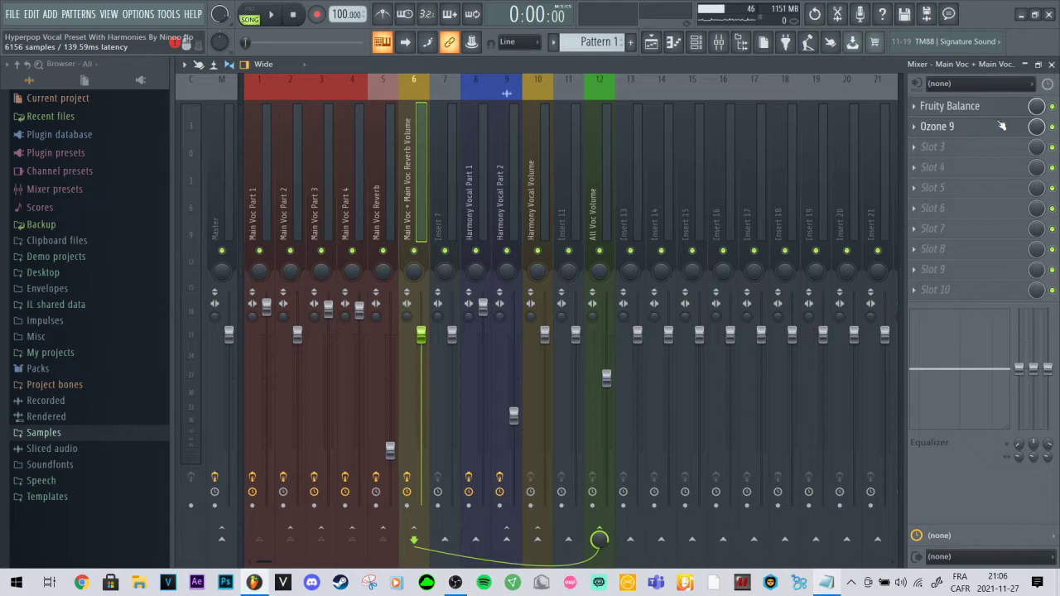
{"action": "left_click", "coordinate": [1052, 65]}
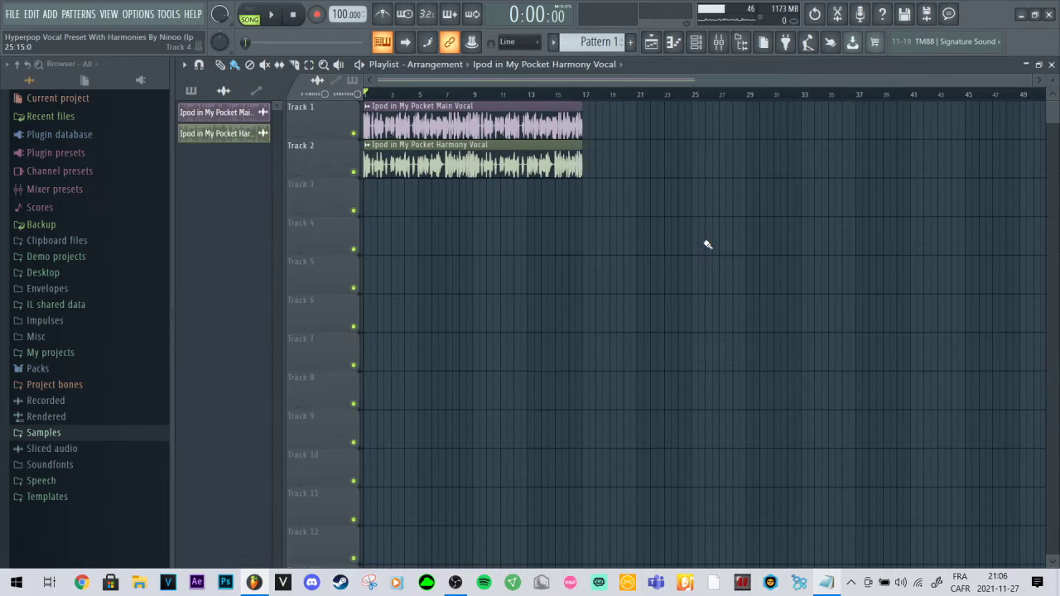
Step: Examine the effect chains of the Main Voc Reverb, Main Voc Part 4 and Main Voc Part 2 inserts in the mixer
{"action": "left_click", "coordinate": [726, 48]}
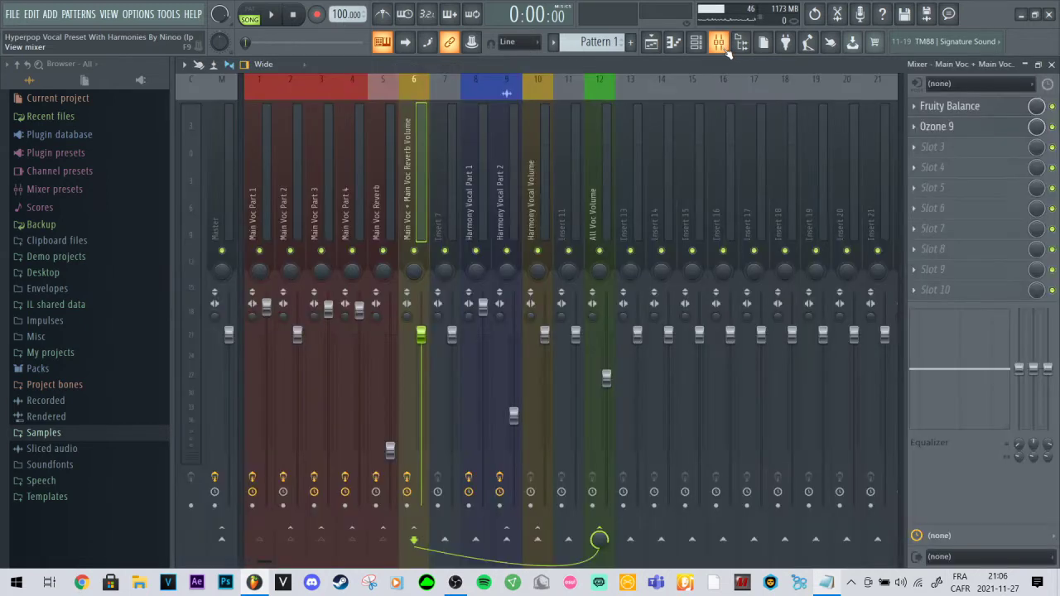
{"action": "left_click", "coordinate": [387, 157]}
{"action": "left_click", "coordinate": [359, 147]}
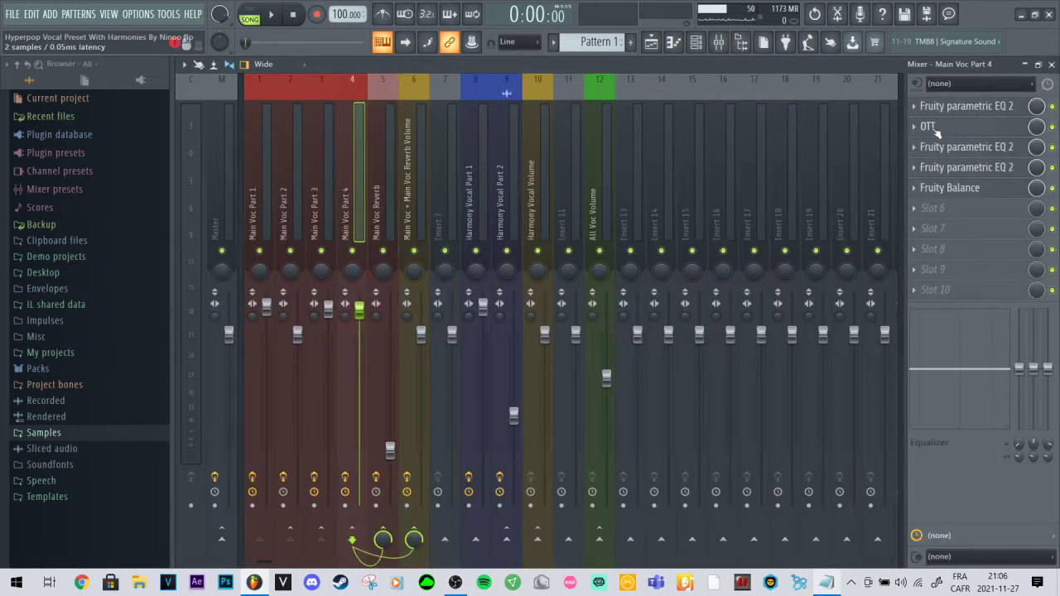
{"action": "left_click", "coordinate": [292, 149]}
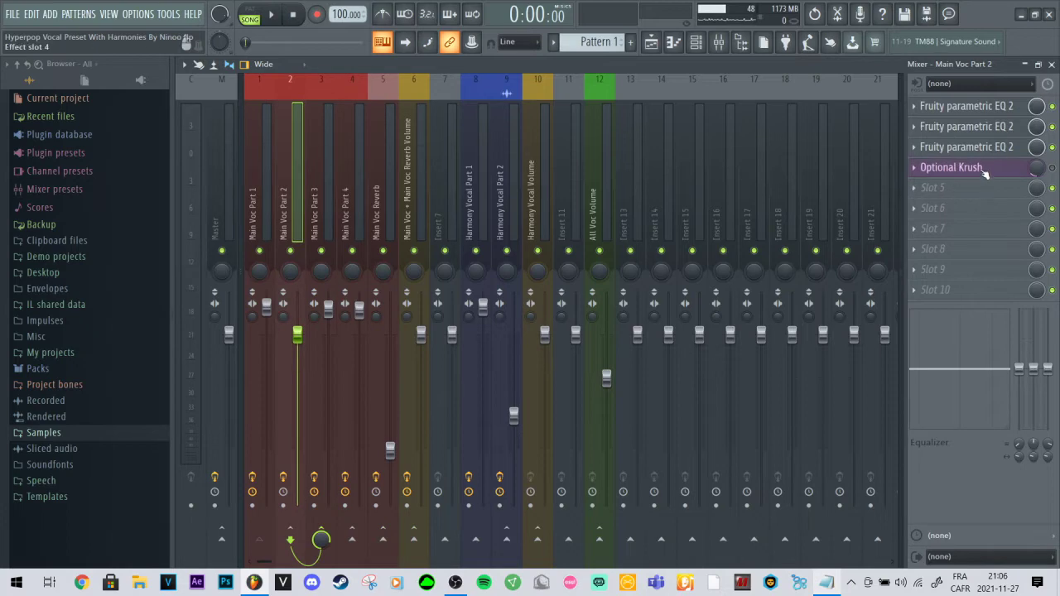
Step: Inspect the editor and wrapper settings of the Optional Krush effect on Main Voc Part 2, and return to the playlist
{"action": "left_click", "coordinate": [953, 168]}
{"action": "left_click", "coordinate": [381, 221]}
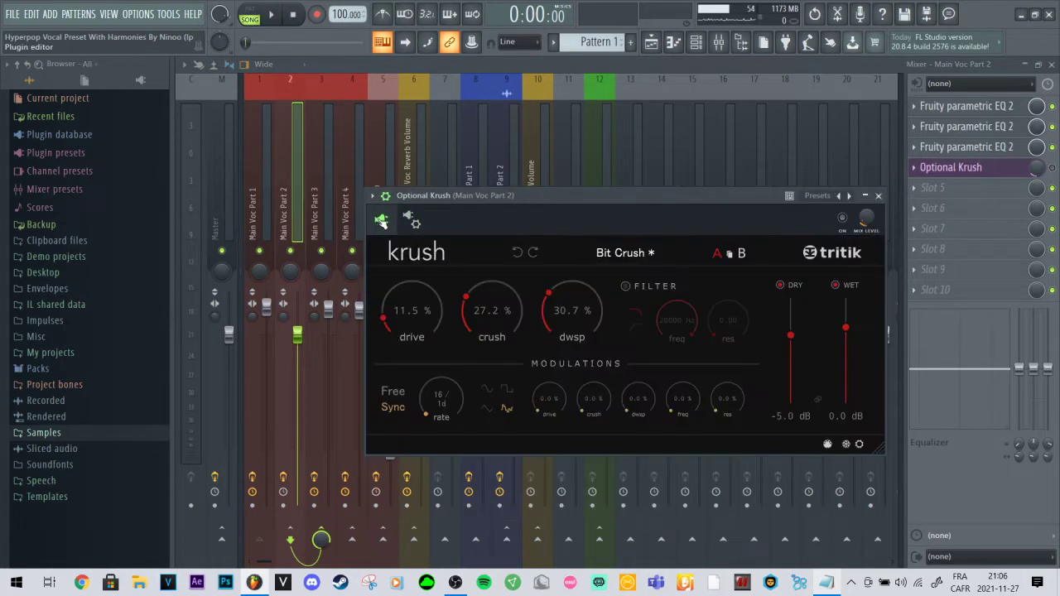
{"action": "left_click", "coordinate": [411, 220]}
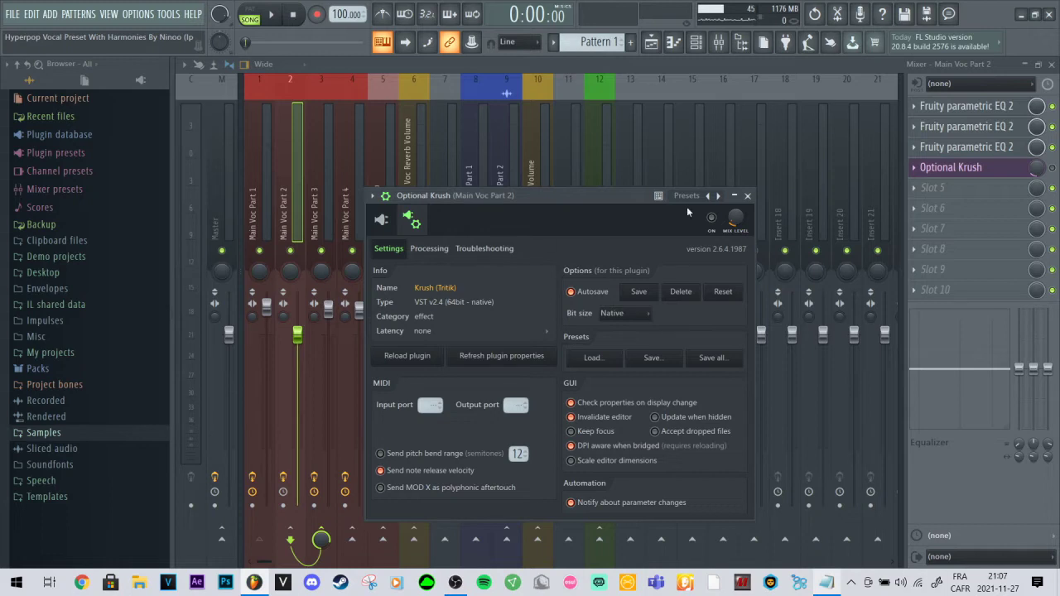
{"action": "left_click", "coordinate": [748, 196]}
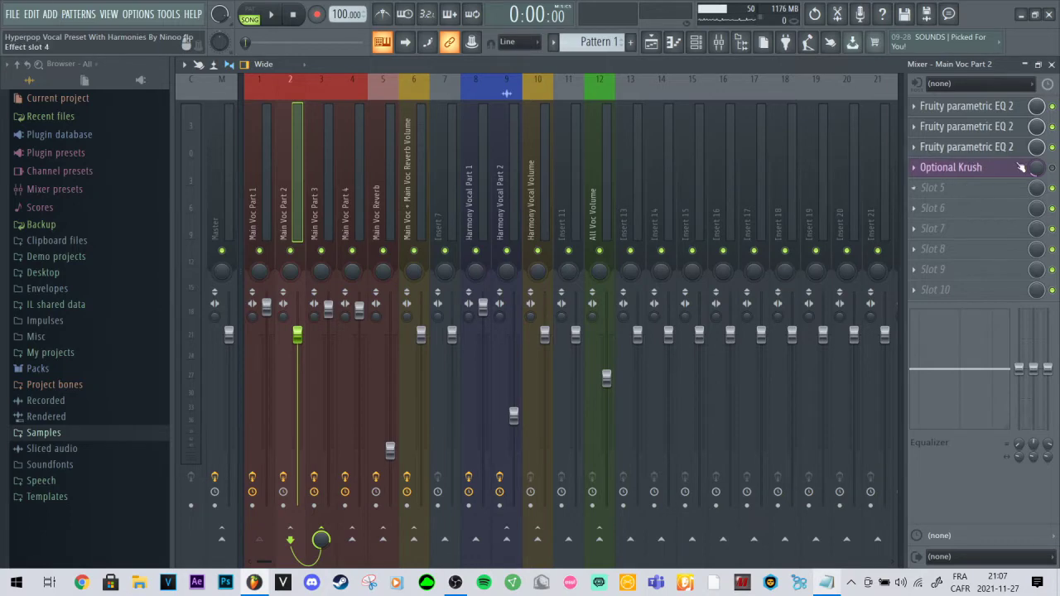
{"action": "key", "text": "F5"}
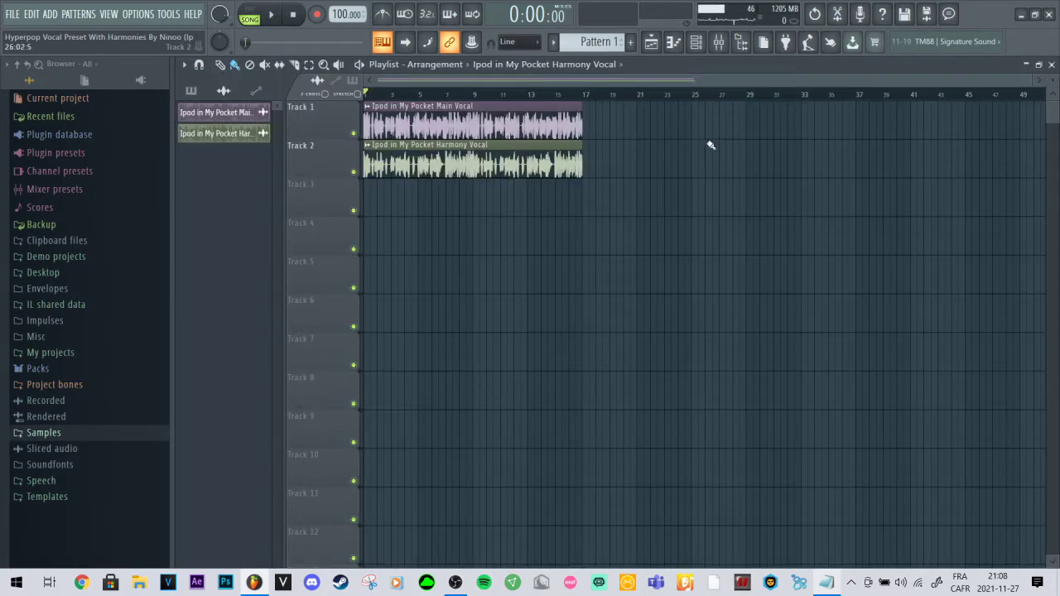
{"action": "left_click", "coordinate": [719, 42]}
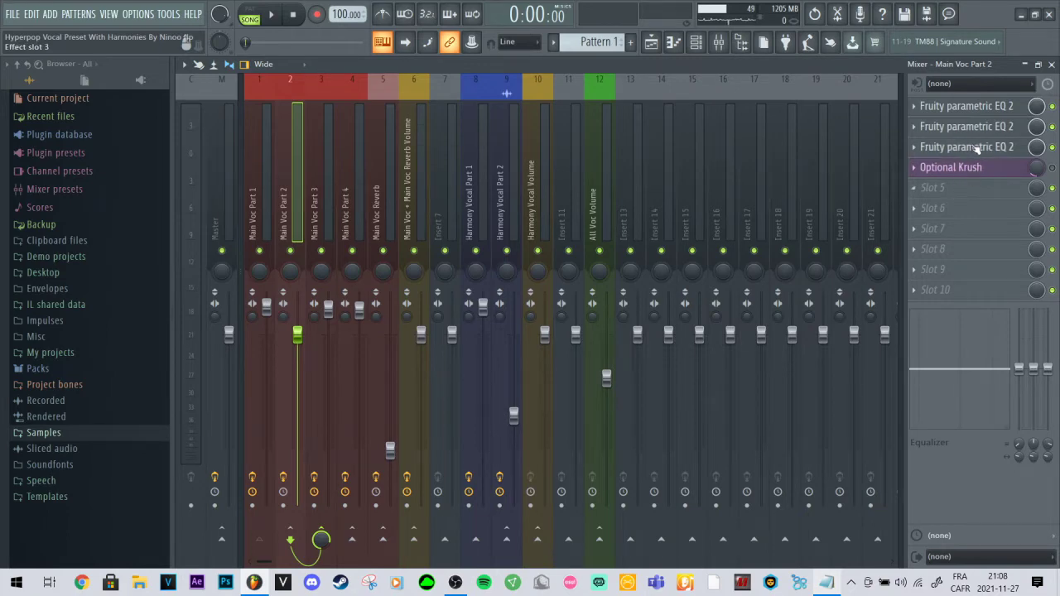
{"action": "key", "text": "F5"}
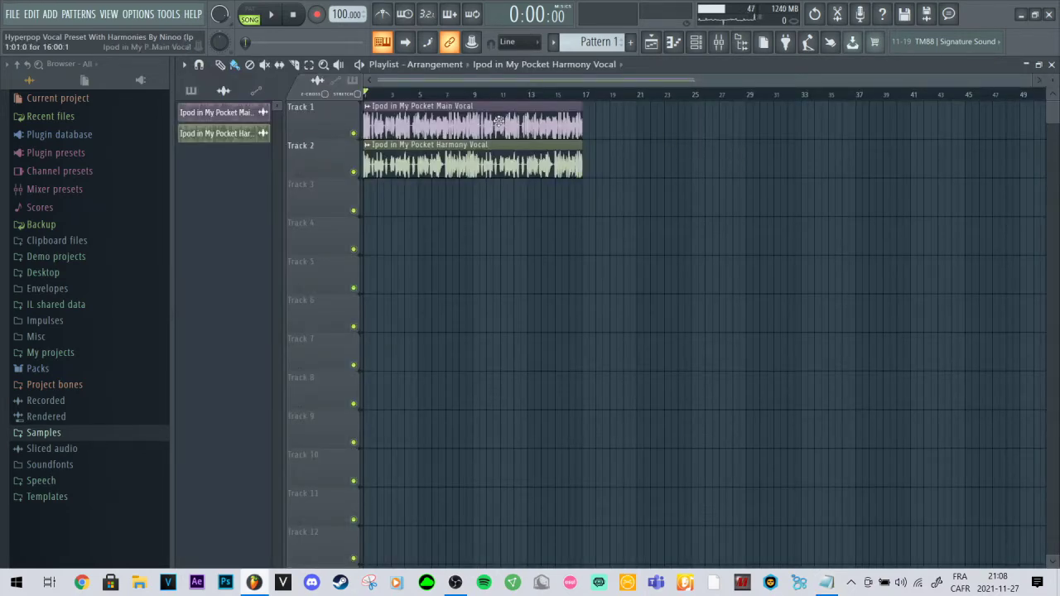
Step: Play the two vocal clips from the start, stop the playback and move the playhead to bar 9
{"action": "left_click", "coordinate": [272, 15]}
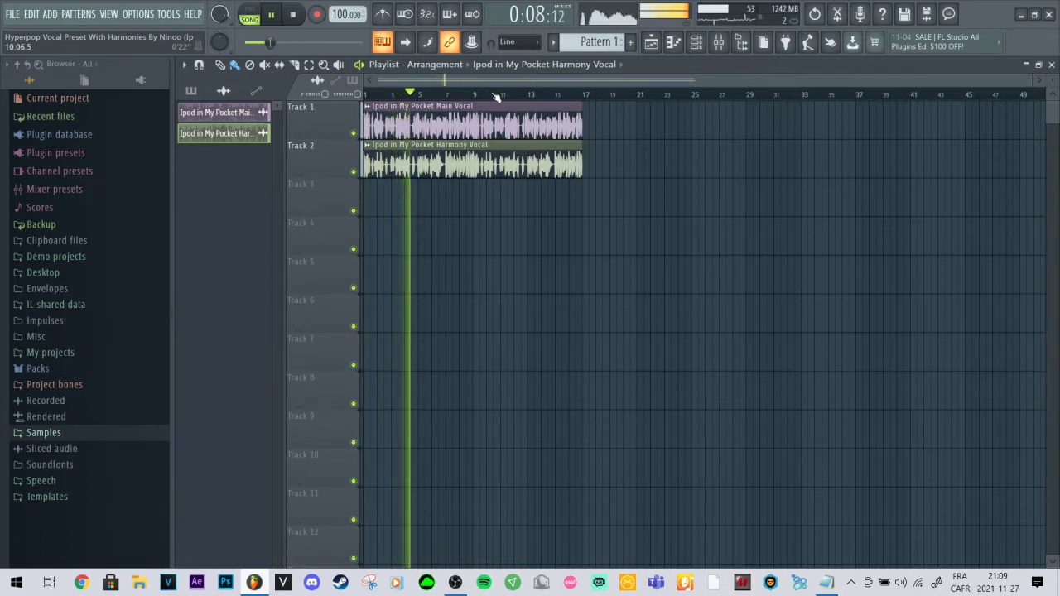
{"action": "key", "text": "space"}
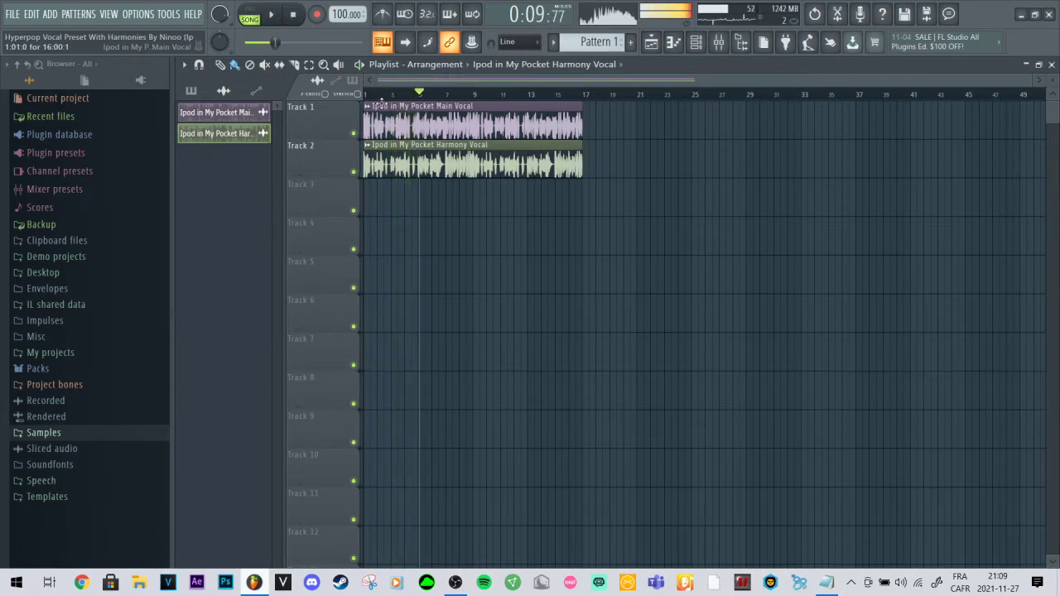
{"action": "left_click", "coordinate": [475, 94]}
Step: View the sampler settings of the Ipod in My Pocket Main Vocal clip and close them
{"action": "double_click", "coordinate": [570, 121]}
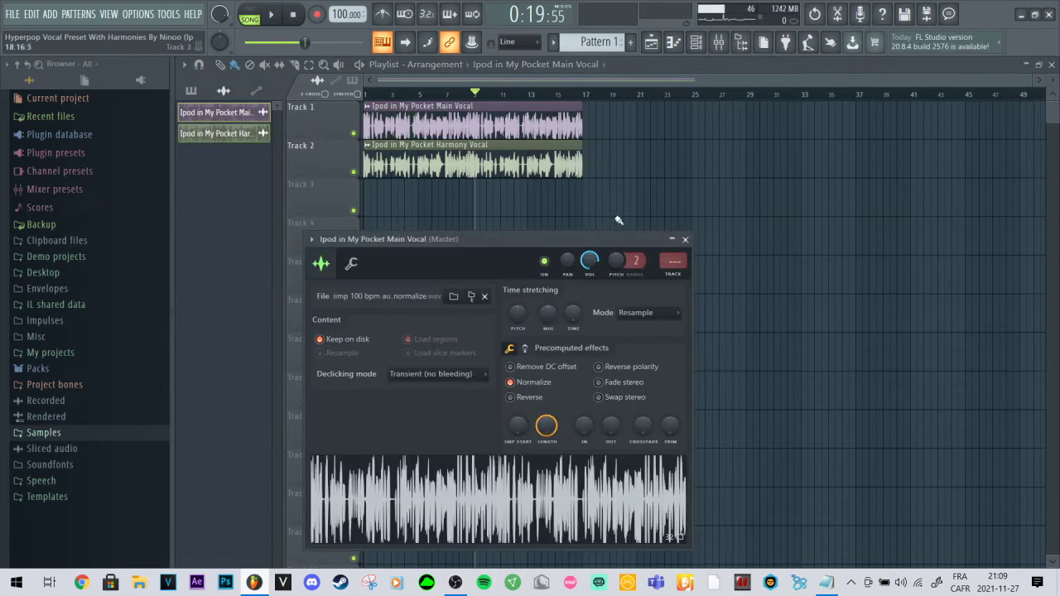
{"action": "left_click", "coordinate": [685, 239]}
{"action": "key", "text": "space"}
{"action": "left_click", "coordinate": [817, 228]}
{"action": "right_click", "coordinate": [849, 236]}
{"action": "key", "text": "ctrl+z"}
{"action": "key", "text": "ctrl+z"}
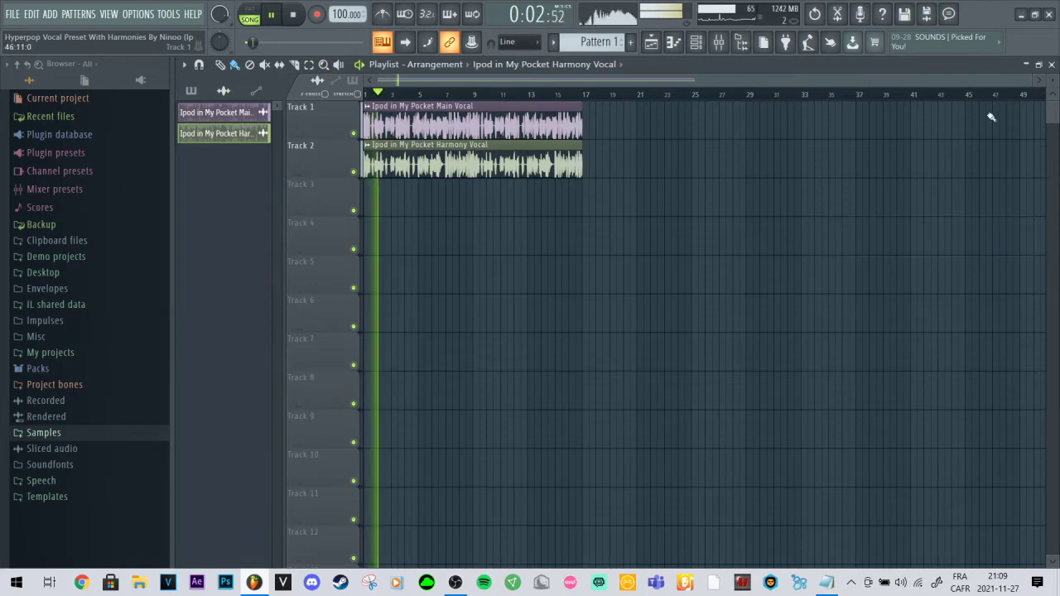
Step: Check the levels and effects of Main Voc Part 1, Part 2 and Part 3 in the mixer during playback
{"action": "left_click_drag", "start_coordinate": [1032, 80], "coordinate": [1003, 79]}
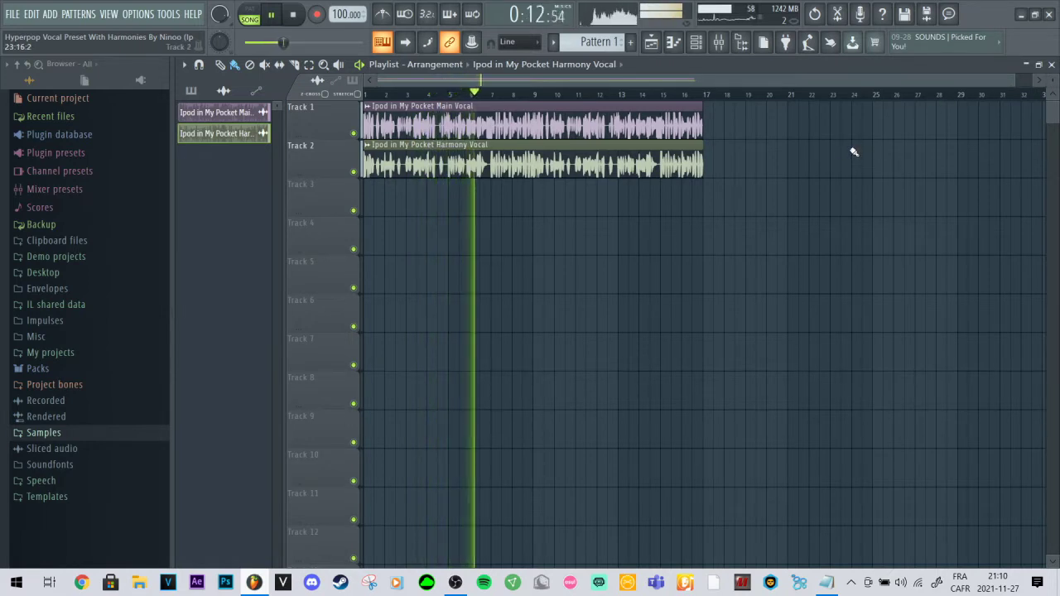
{"action": "left_click", "coordinate": [720, 45]}
{"action": "left_click", "coordinate": [266, 142]}
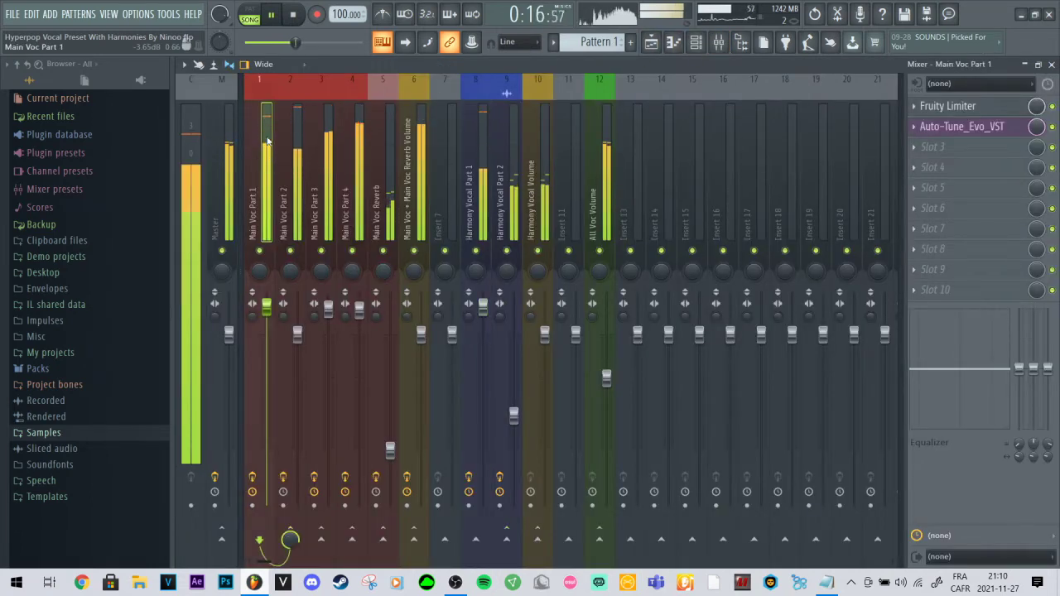
{"action": "left_click", "coordinate": [290, 145]}
{"action": "left_click", "coordinate": [325, 148]}
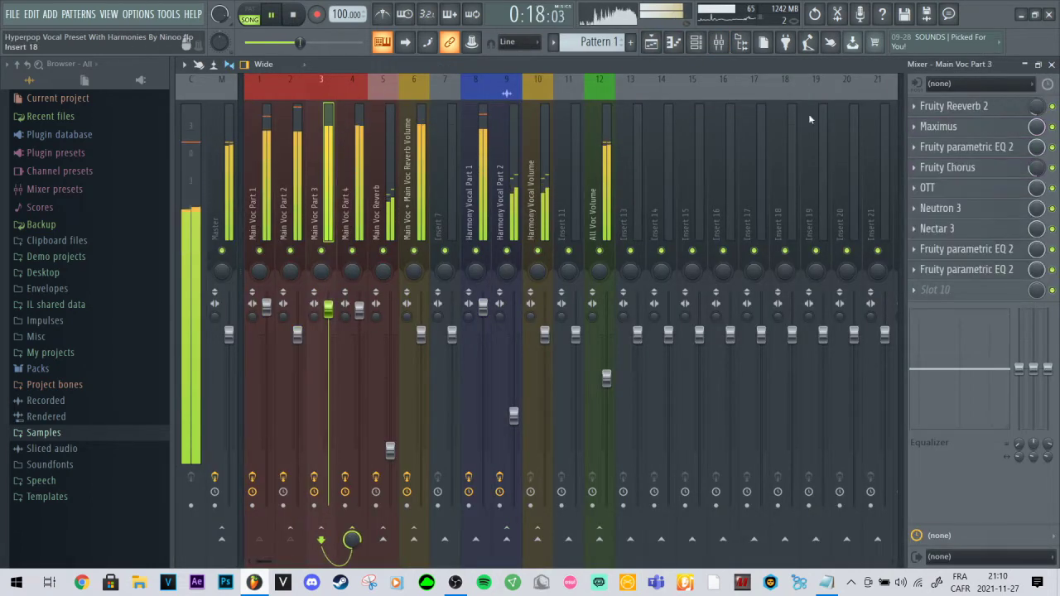
{"action": "left_click", "coordinate": [1052, 64]}
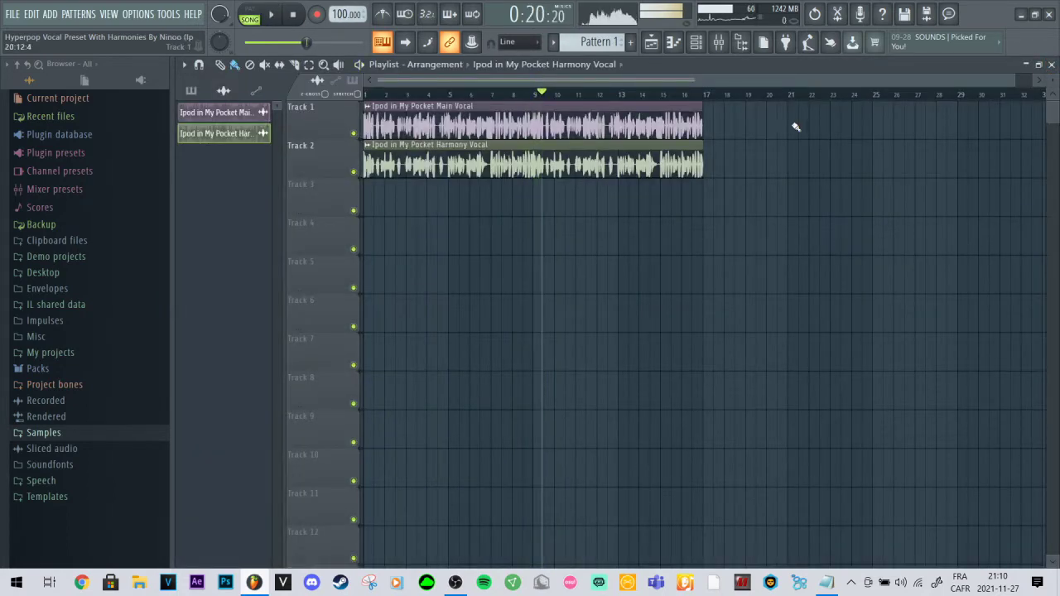
{"action": "left_click", "coordinate": [833, 227]}
{"action": "right_click", "coordinate": [833, 228]}
{"action": "left_click", "coordinate": [833, 223]}
{"action": "right_click", "coordinate": [849, 230]}
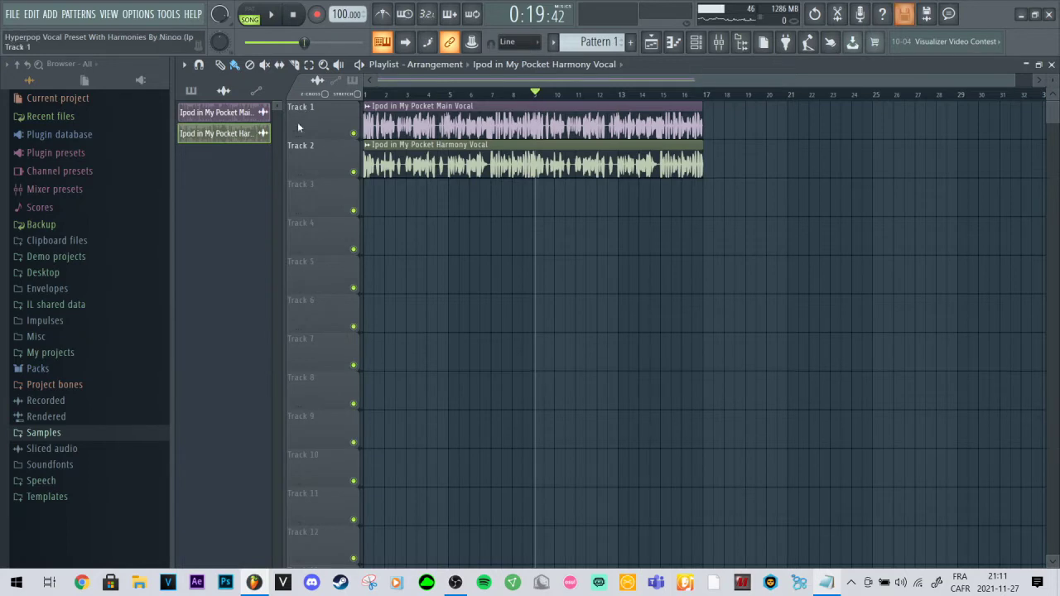
Step: Solo the main vocal track, solo the harmony vocal track, and bring both vocal tracks back on together
{"action": "right_click", "coordinate": [354, 135]}
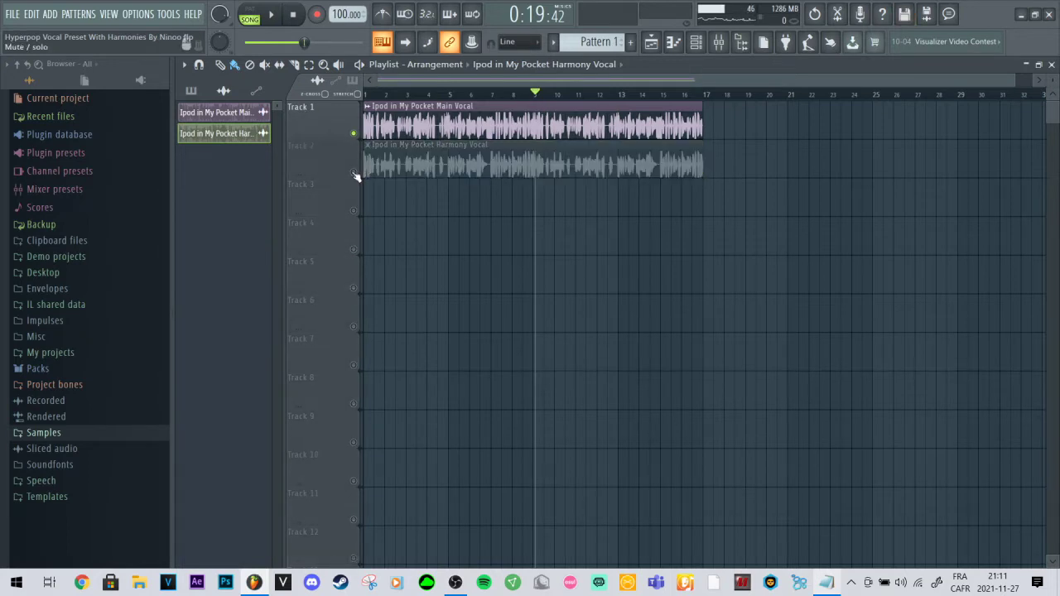
{"action": "right_click", "coordinate": [353, 174]}
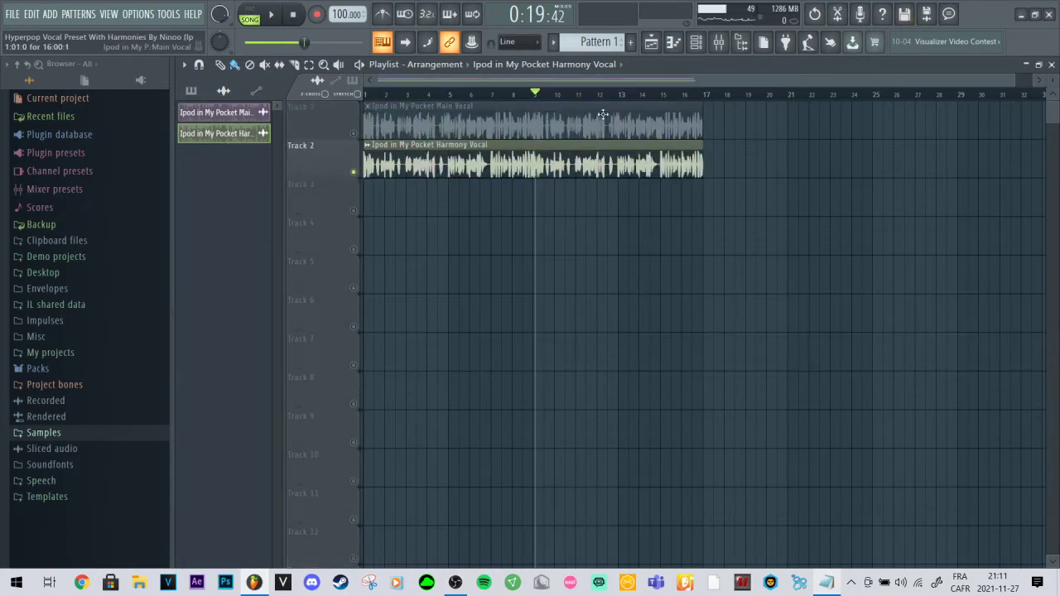
{"action": "right_click", "coordinate": [353, 174]}
Step: Turn Normalize off and back on for the Ipod in My Pocket Main Vocal clip and close its sampler settings
{"action": "double_click", "coordinate": [423, 106]}
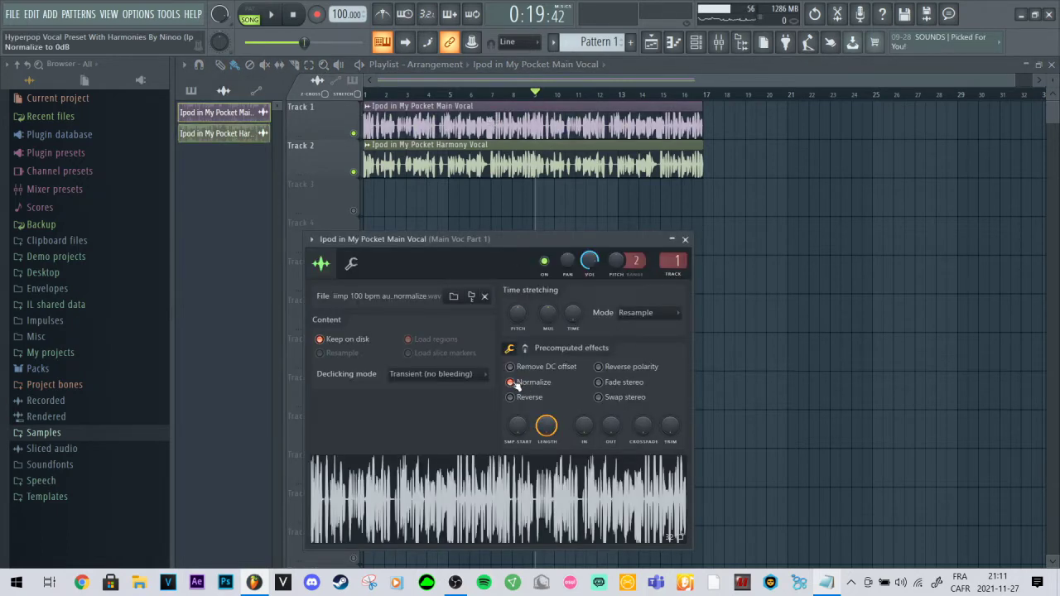
{"action": "left_click", "coordinate": [685, 239]}
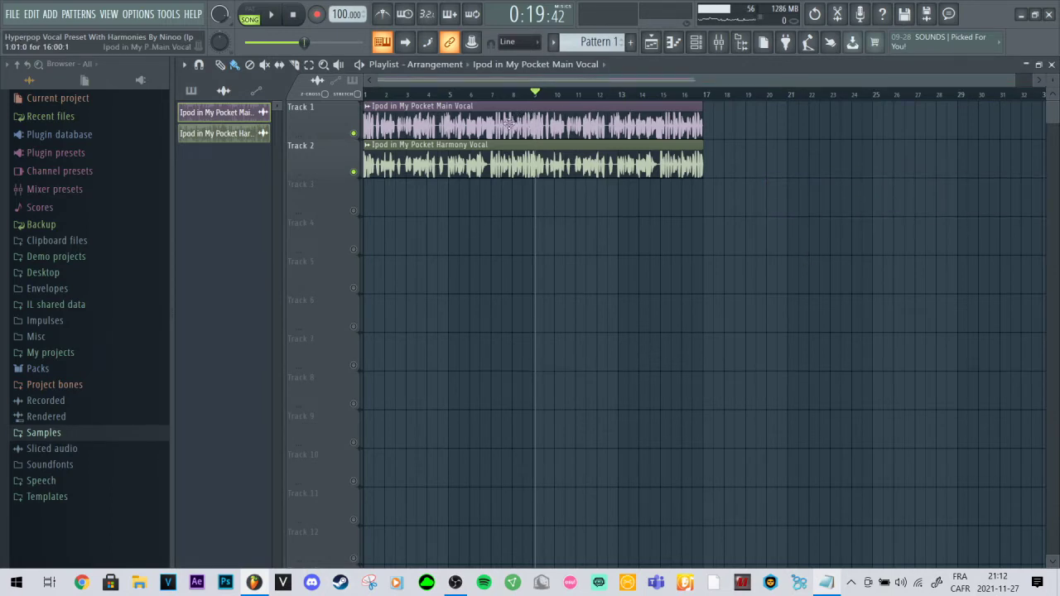
{"action": "double_click", "coordinate": [537, 124]}
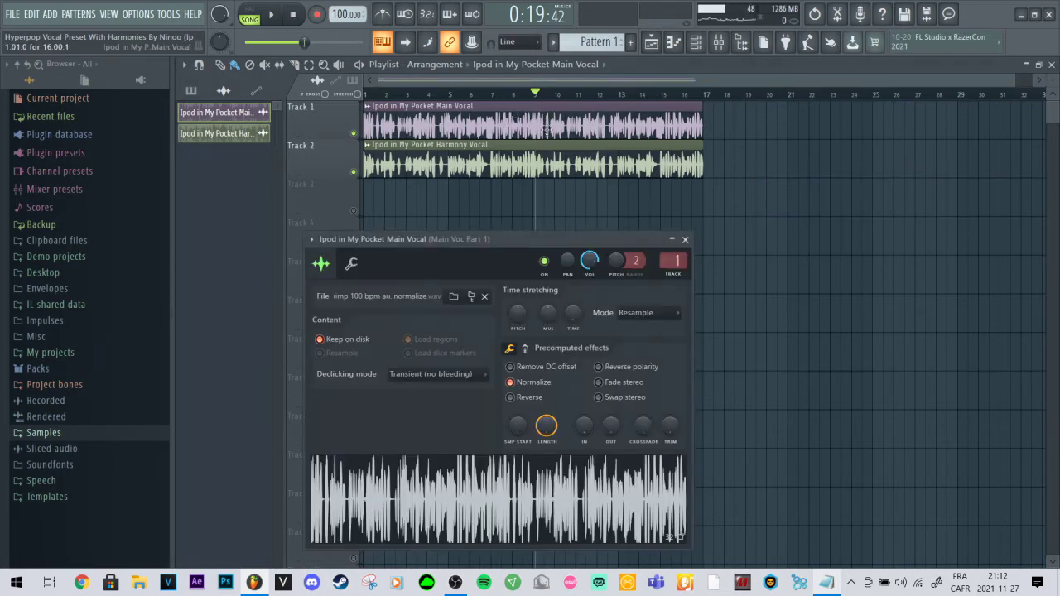
{"action": "left_click", "coordinate": [515, 385]}
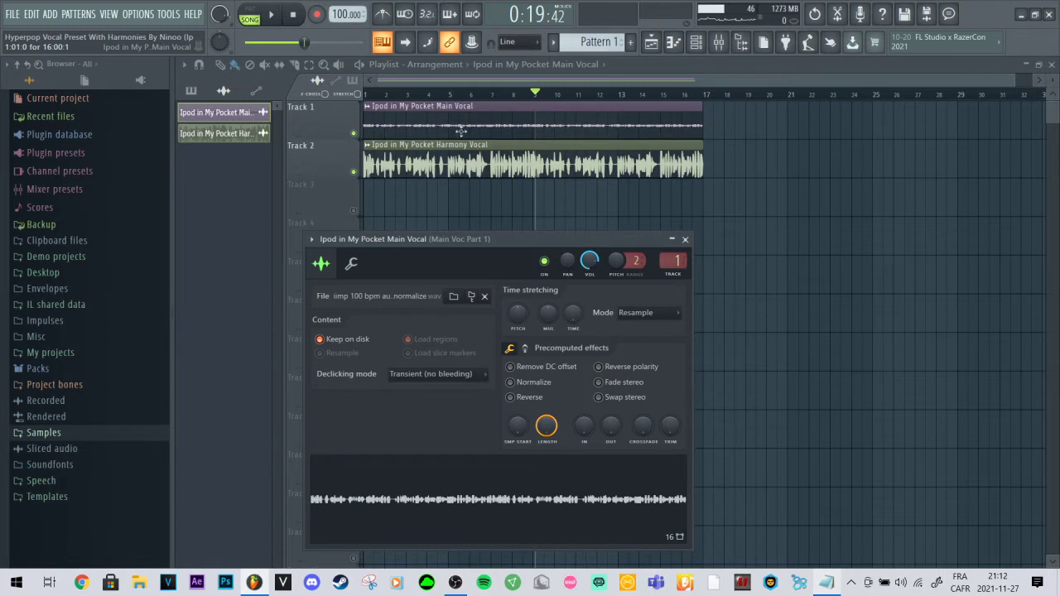
{"action": "left_click", "coordinate": [511, 383]}
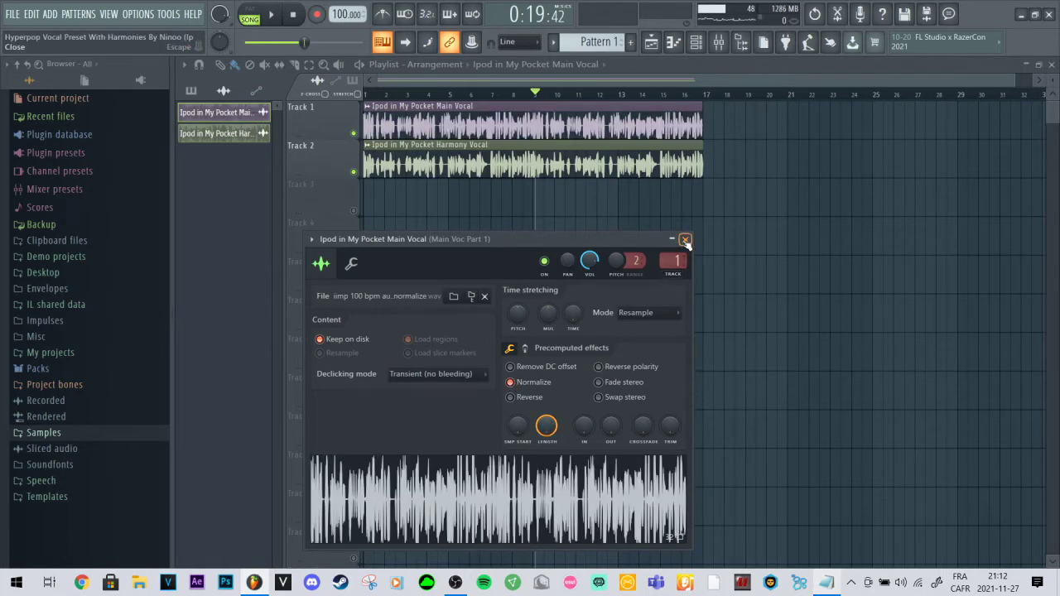
{"action": "left_click", "coordinate": [686, 240]}
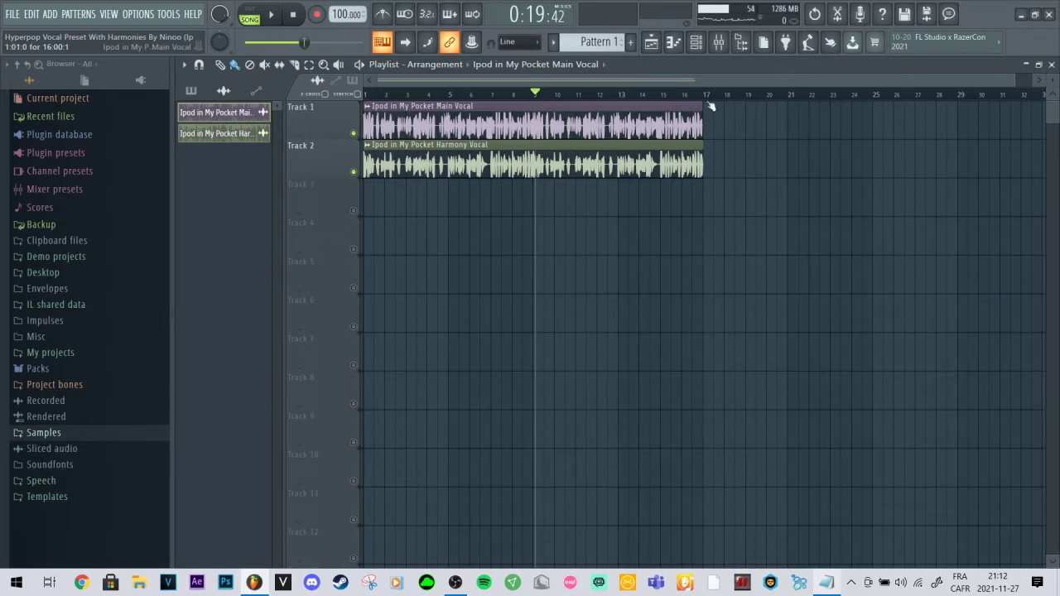
Step: View the mixer briefly, solo the main vocal track and play it from the start
{"action": "left_click", "coordinate": [719, 42]}
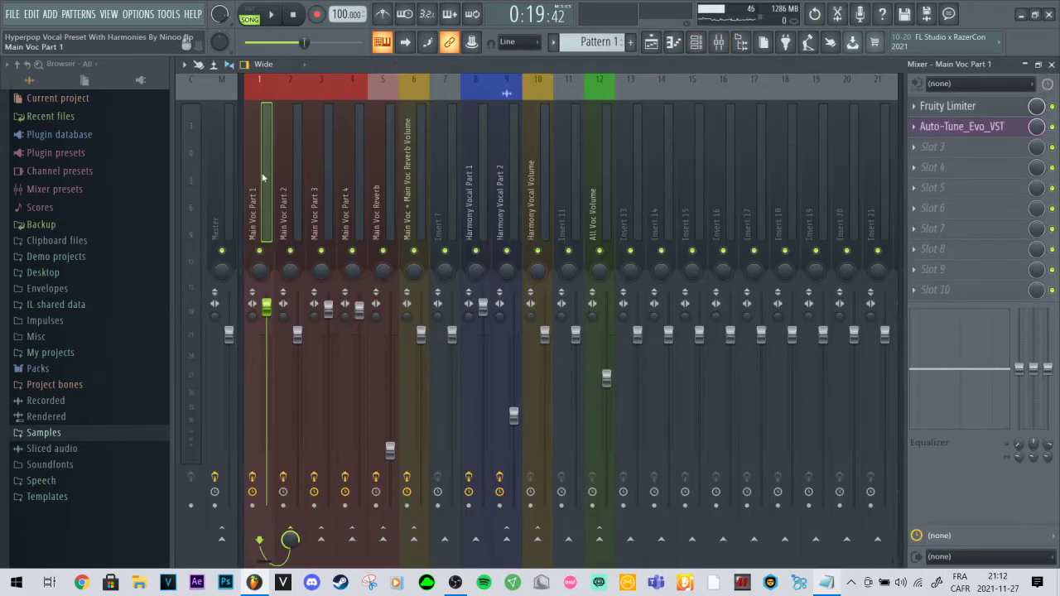
{"action": "left_click", "coordinate": [1053, 65]}
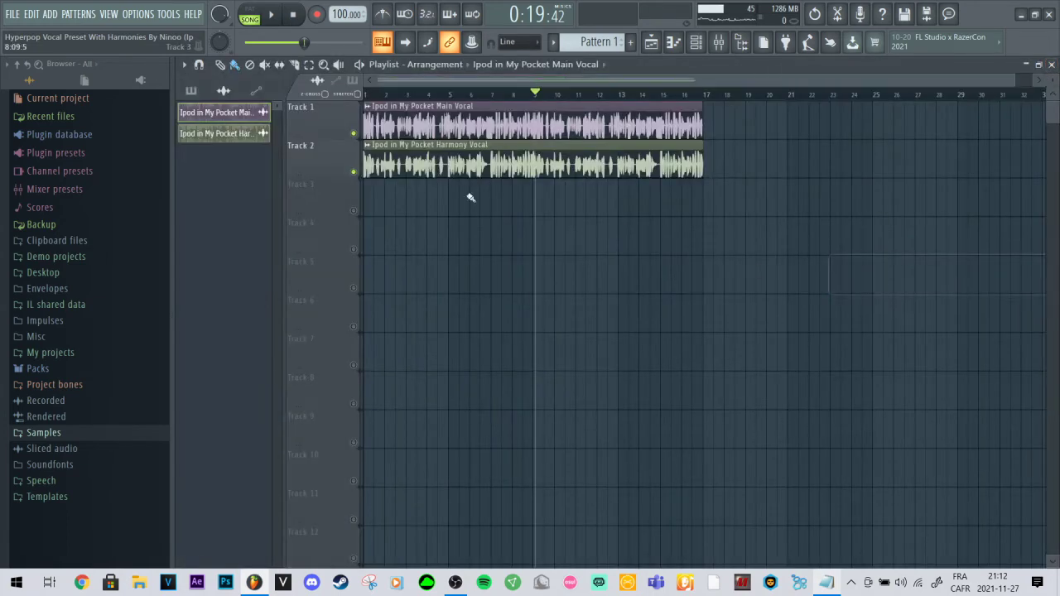
{"action": "right_click", "coordinate": [353, 133]}
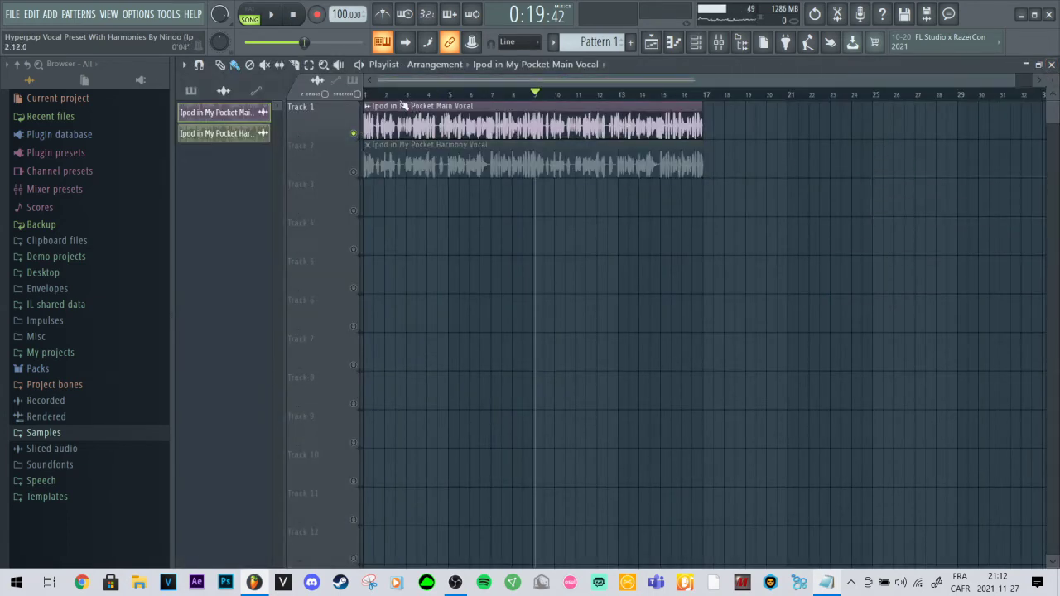
{"action": "left_click", "coordinate": [372, 95]}
{"action": "key", "text": "space"}
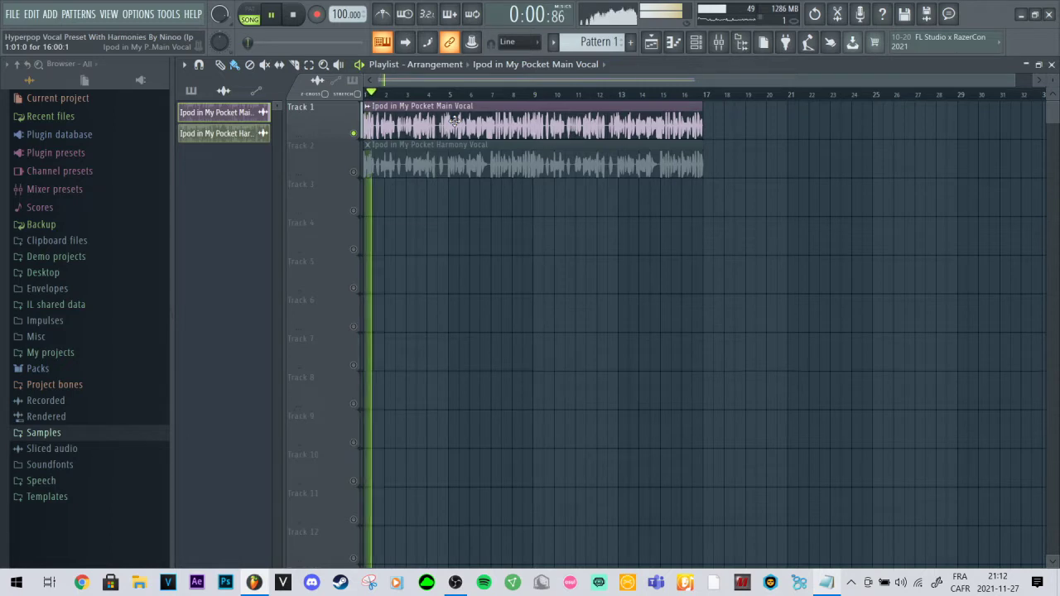
Step: Compare the main vocal with Normalize off and on during playback, check its mixer levels, and stop the playback
{"action": "double_click", "coordinate": [381, 125]}
{"action": "left_click", "coordinate": [510, 382]}
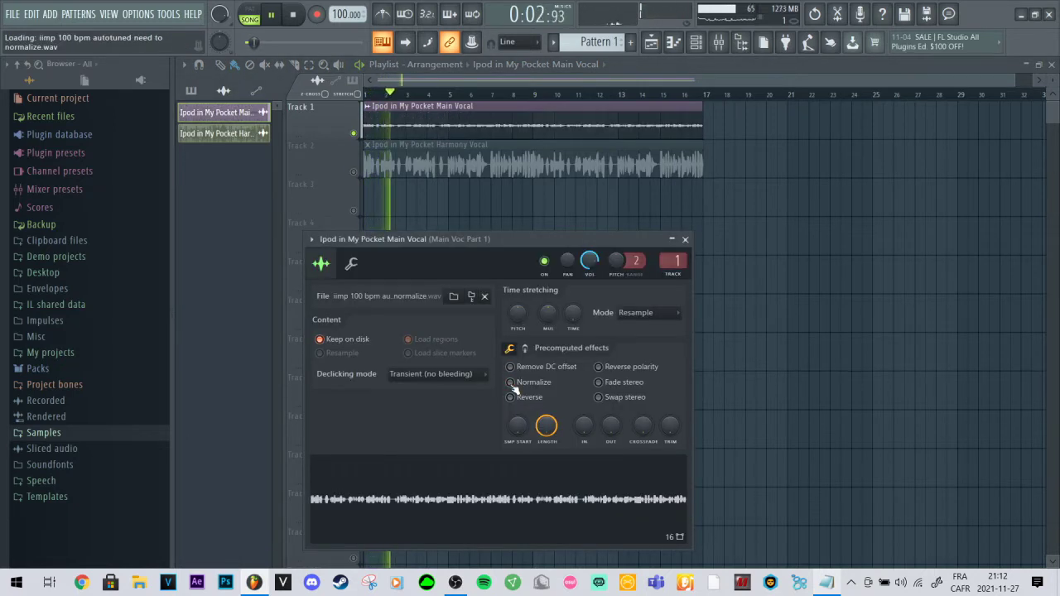
{"action": "left_click", "coordinate": [510, 382]}
{"action": "key", "text": "F9"}
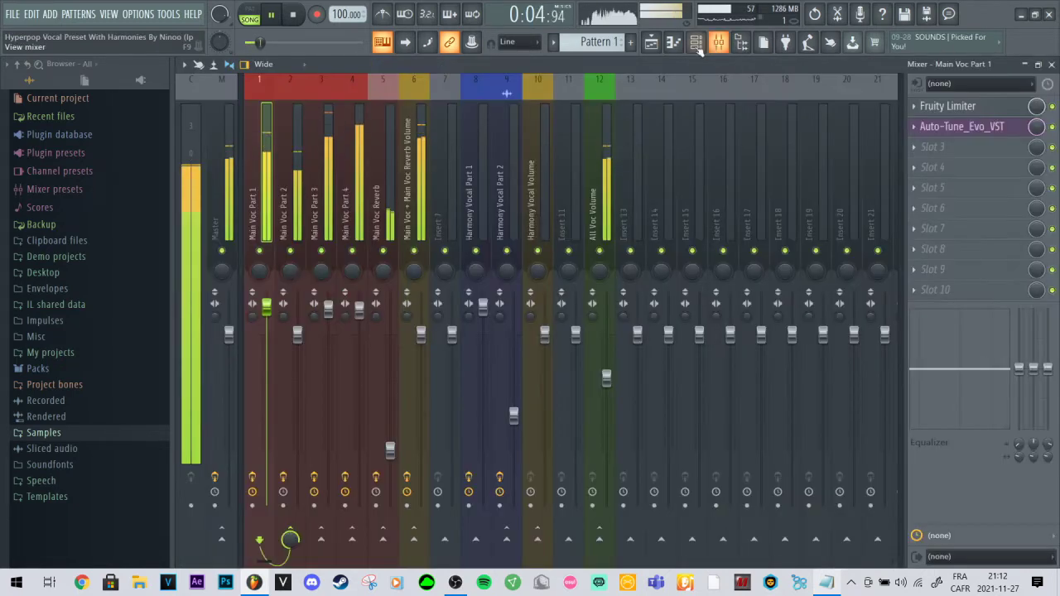
{"action": "key", "text": "F9"}
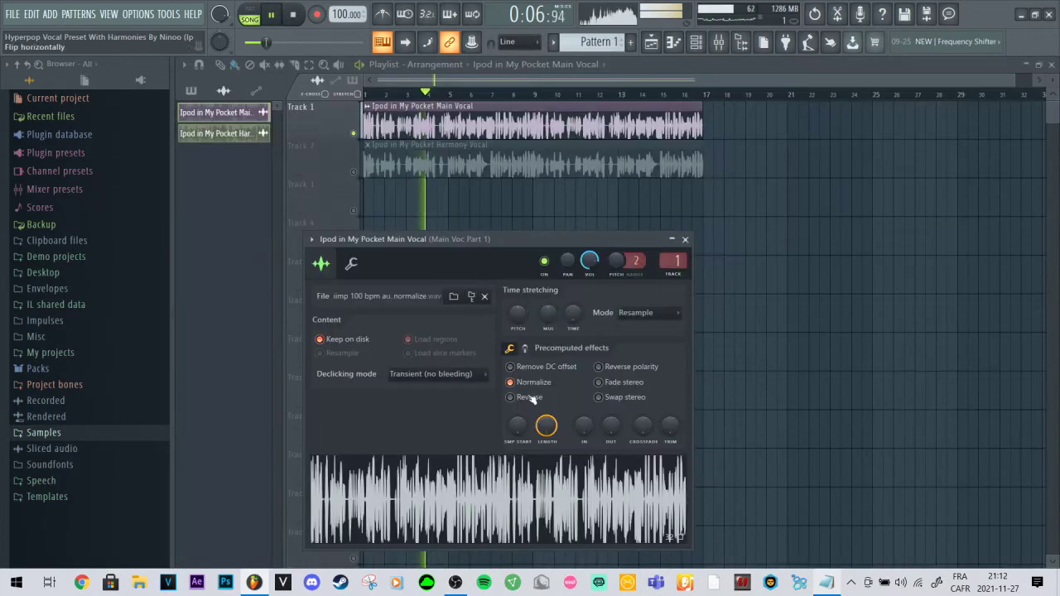
{"action": "left_click", "coordinate": [510, 382]}
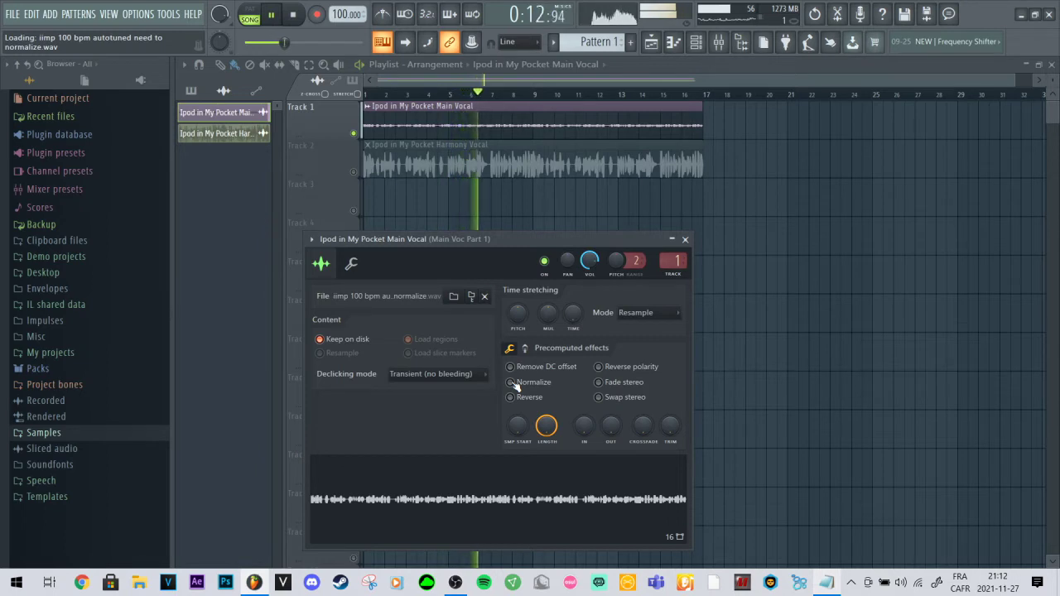
{"action": "left_click", "coordinate": [512, 383]}
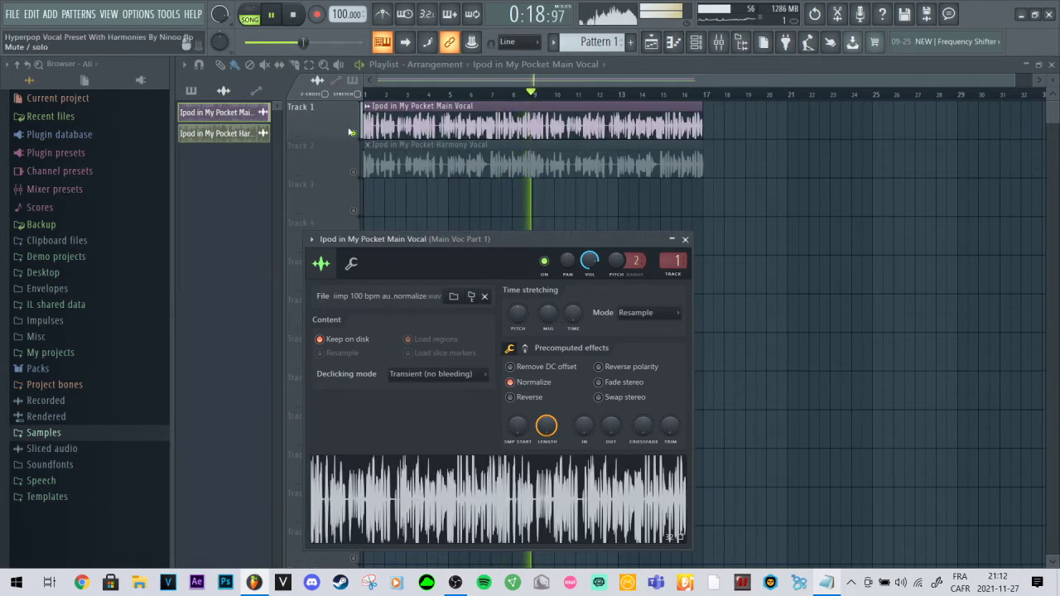
{"action": "key", "text": "space"}
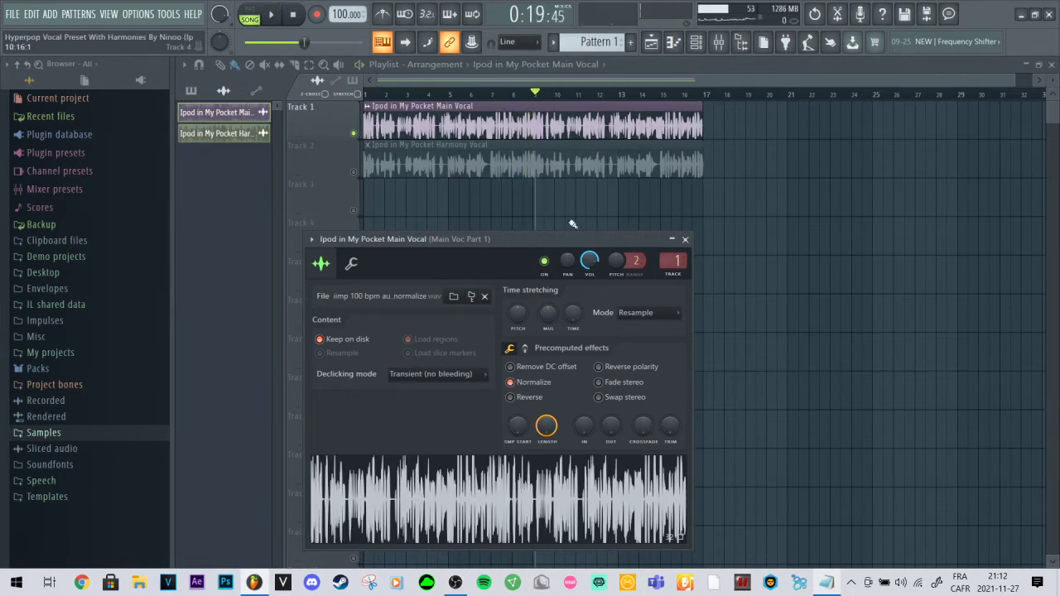
Step: Try a slight adjustment of the main vocal clip's channel volume
{"action": "left_click_drag", "start_coordinate": [590, 262], "coordinate": [590, 265]}
{"action": "right_click", "coordinate": [590, 262]}
{"action": "left_click", "coordinate": [601, 272]}
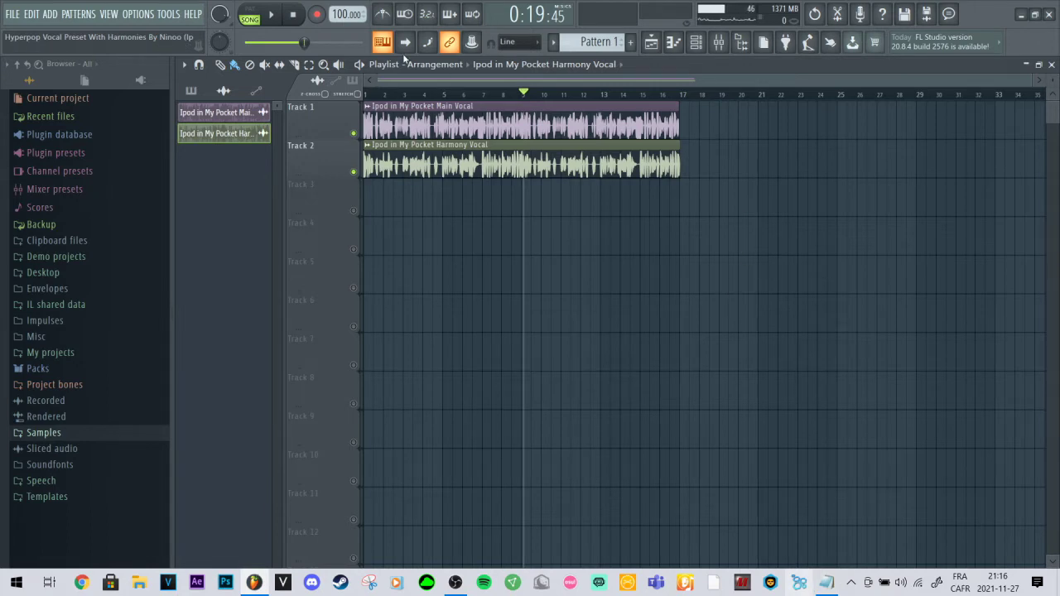
Step: Try a project tempo of 95 BPM and return it to 100 BPM
{"action": "scroll", "coordinate": [346, 14], "scroll_direction": "down", "scroll_amount": 1}
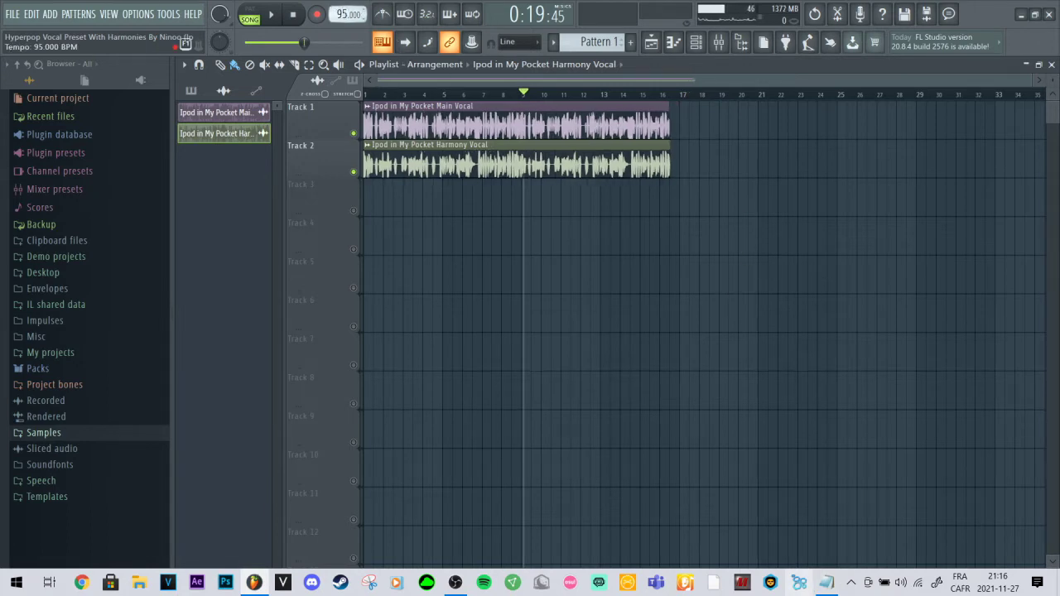
{"action": "scroll", "coordinate": [345, 14], "scroll_direction": "up", "scroll_amount": 1}
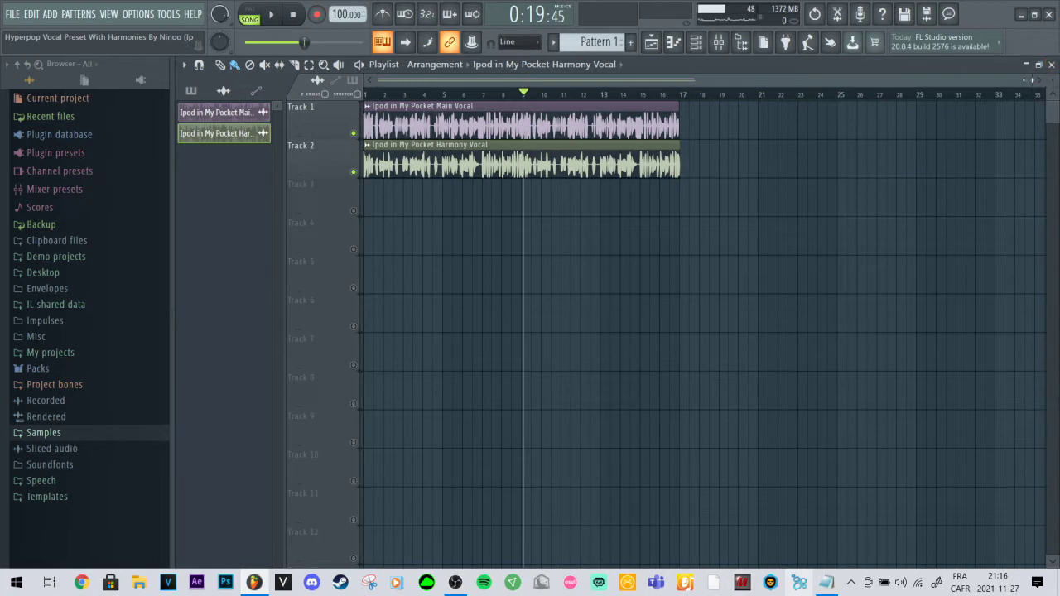
{"action": "scroll", "coordinate": [891, 73], "scroll_direction": "up", "scroll_amount": 1}
Step: Set the Auto-Tune Evo key to E and the scale to Minor on Main Voc Part 1 in the mixer
{"action": "key", "text": "F9"}
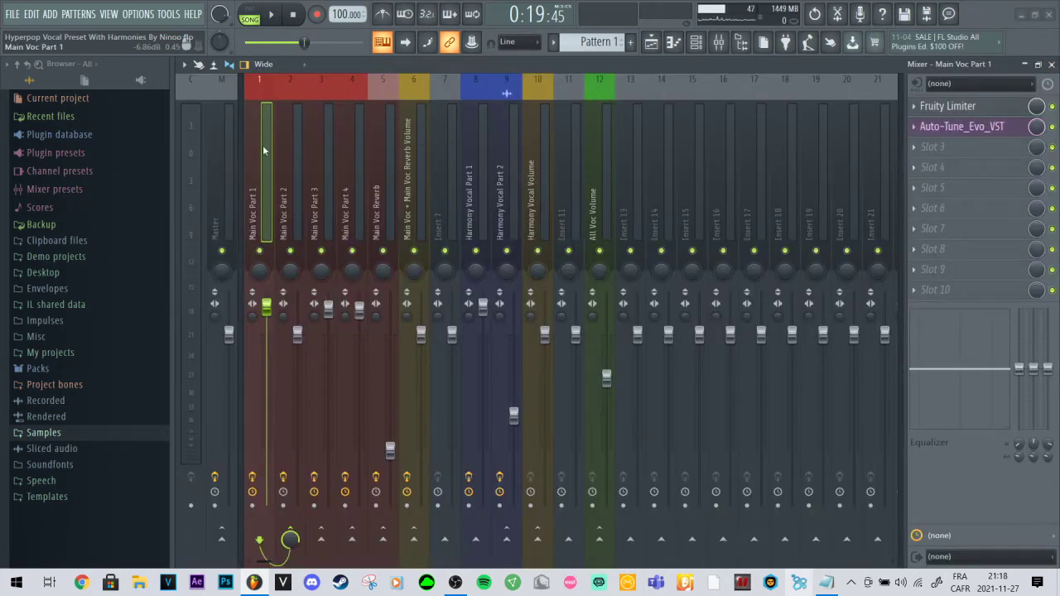
{"action": "left_click", "coordinate": [953, 130]}
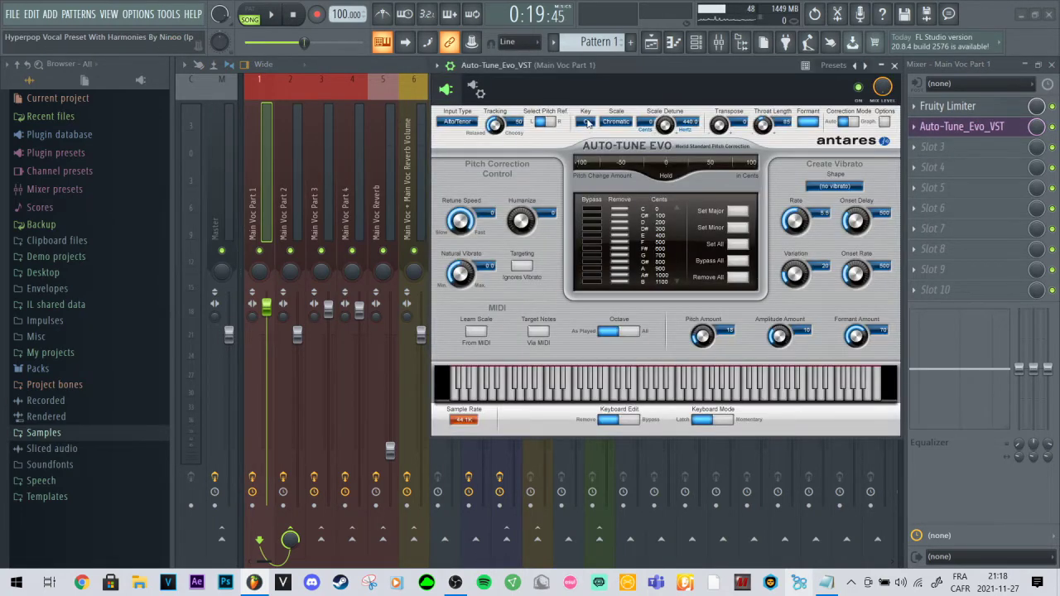
{"action": "left_click", "coordinate": [588, 122]}
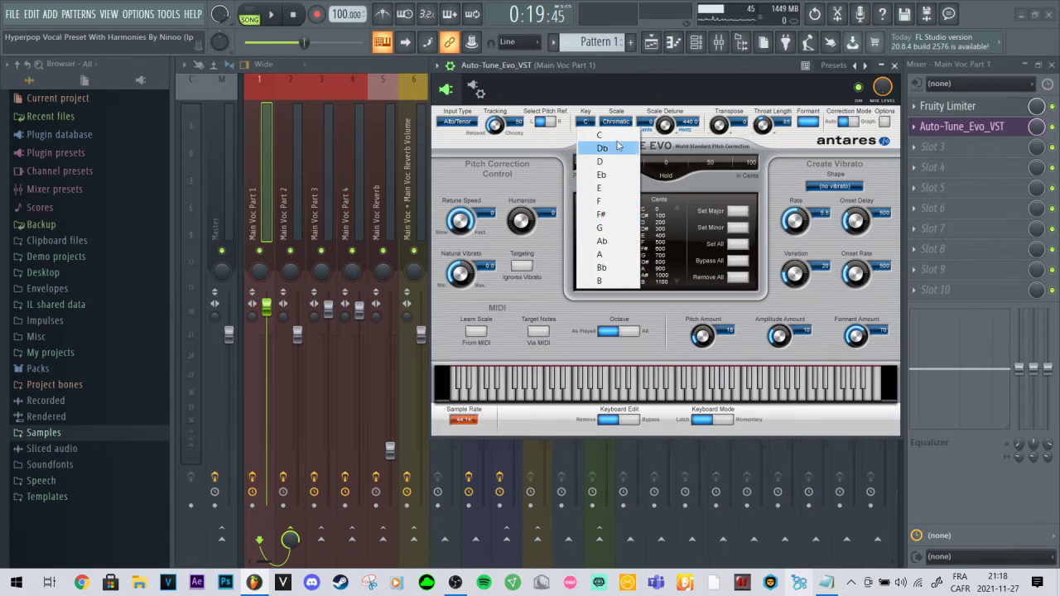
{"action": "left_click", "coordinate": [613, 188]}
{"action": "left_click", "coordinate": [613, 123]}
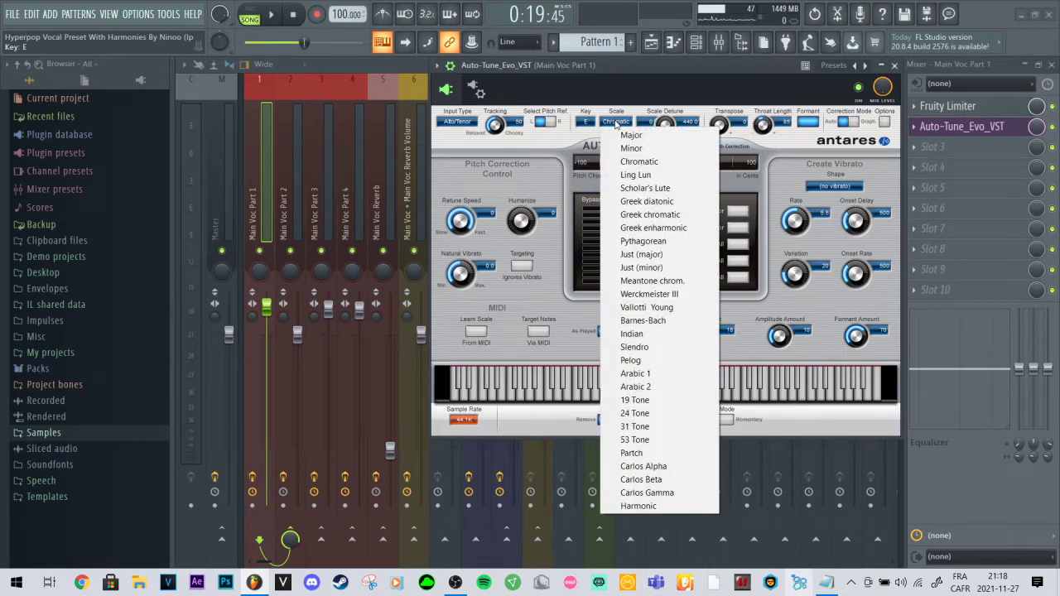
{"action": "left_click", "coordinate": [641, 149]}
Step: Toggle Remove for scale notes including E and G in the Main Voc Part 1 Auto-Tune and close the plugin
{"action": "left_click_drag", "start_coordinate": [648, 82], "coordinate": [564, 113]}
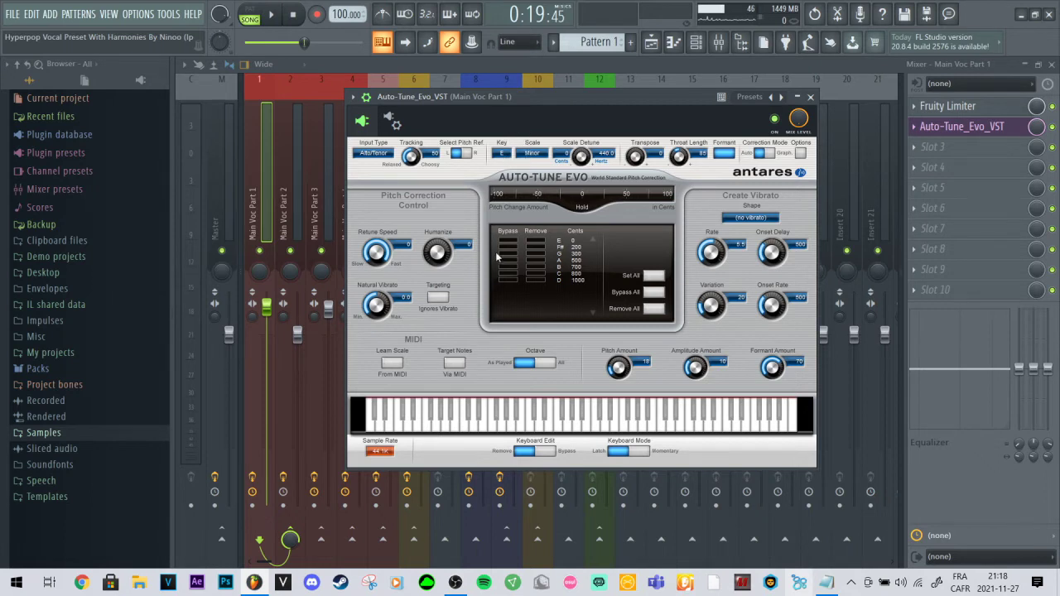
{"action": "left_click", "coordinate": [539, 241]}
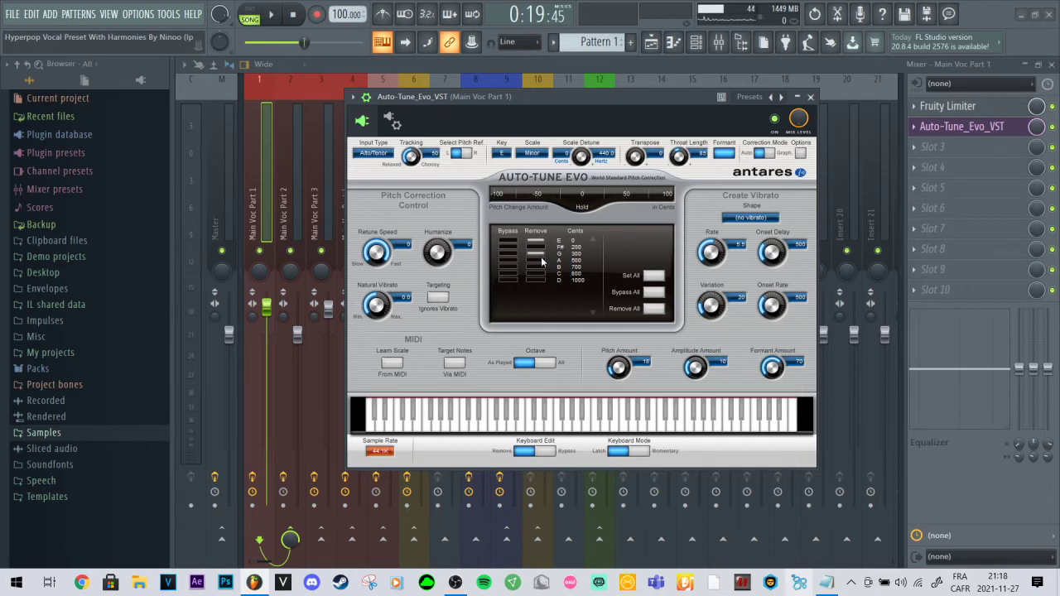
{"action": "left_click", "coordinate": [539, 277]}
{"action": "left_click", "coordinate": [810, 97]}
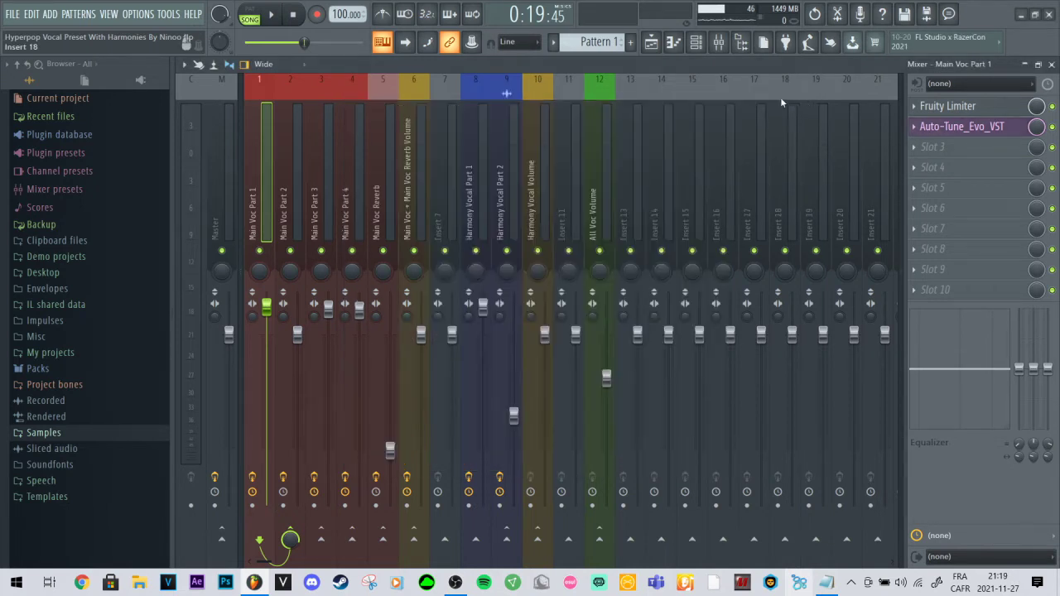
Step: Set the Auto-Tune Evo key to E and the scale to Minor on Harmony Vocal Part 1
{"action": "left_click", "coordinate": [475, 174]}
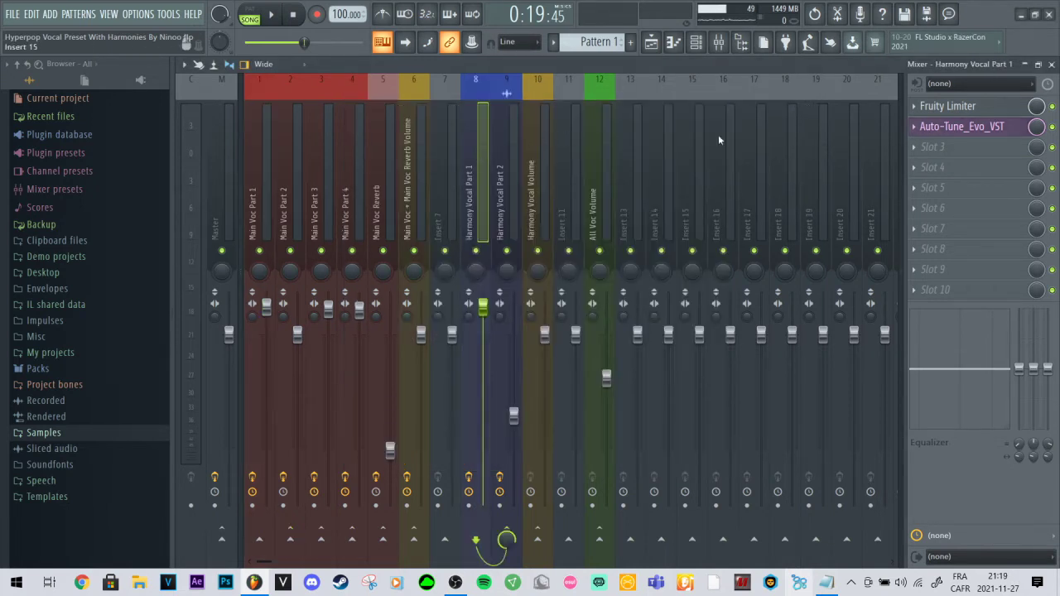
{"action": "left_click", "coordinate": [980, 129]}
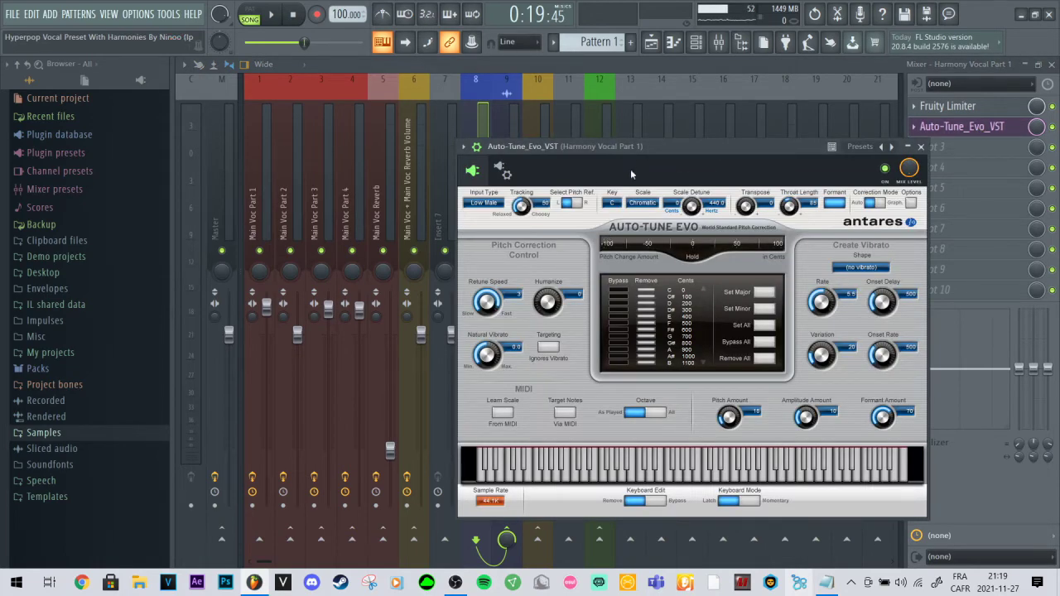
{"action": "left_click", "coordinate": [606, 205]}
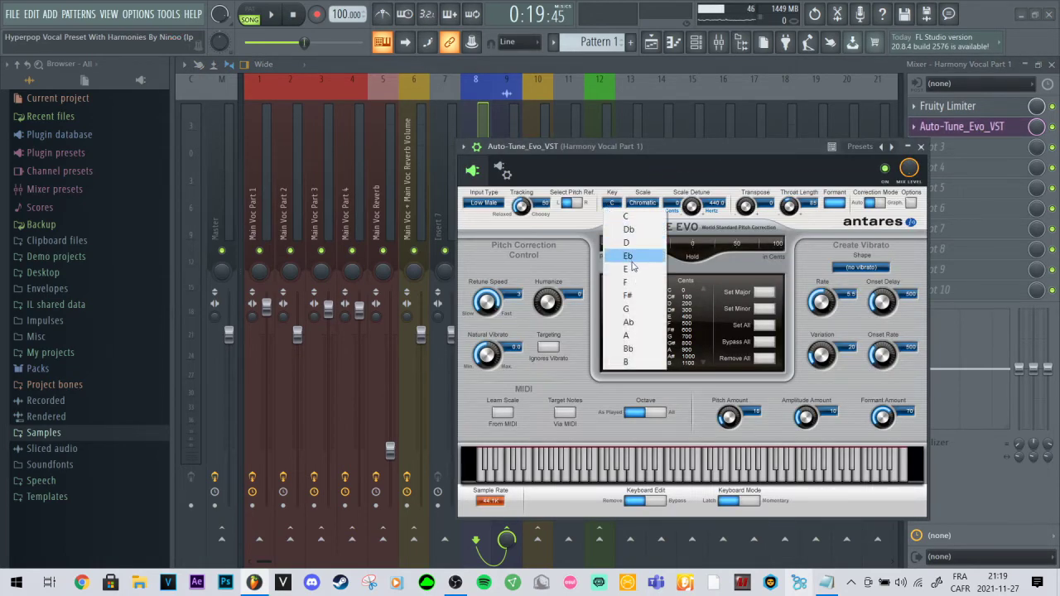
{"action": "left_click", "coordinate": [632, 268]}
{"action": "left_click", "coordinate": [643, 204]}
{"action": "left_click", "coordinate": [690, 203]}
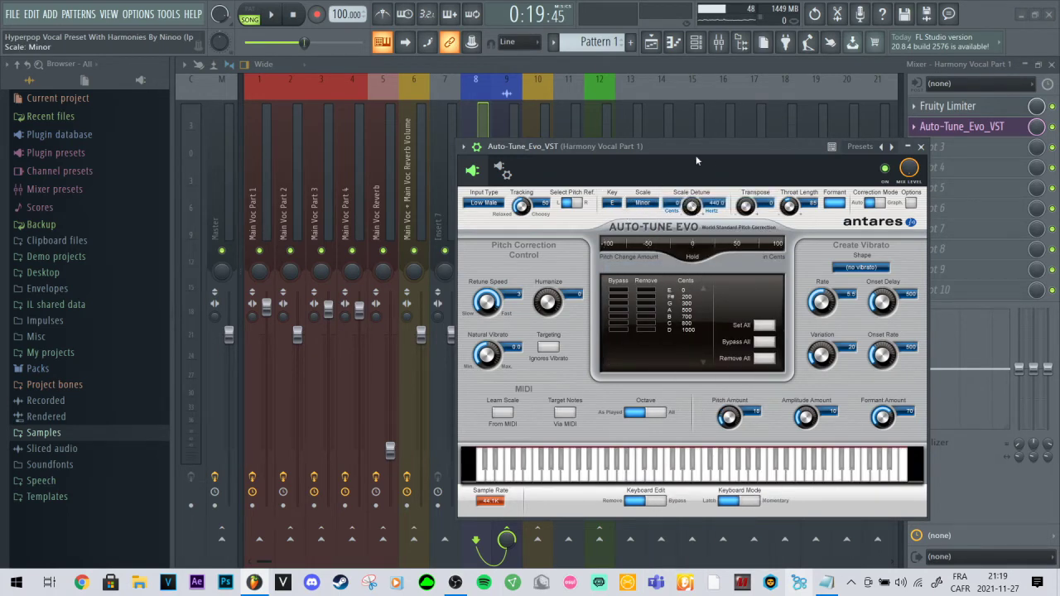
{"action": "left_click", "coordinate": [611, 206]}
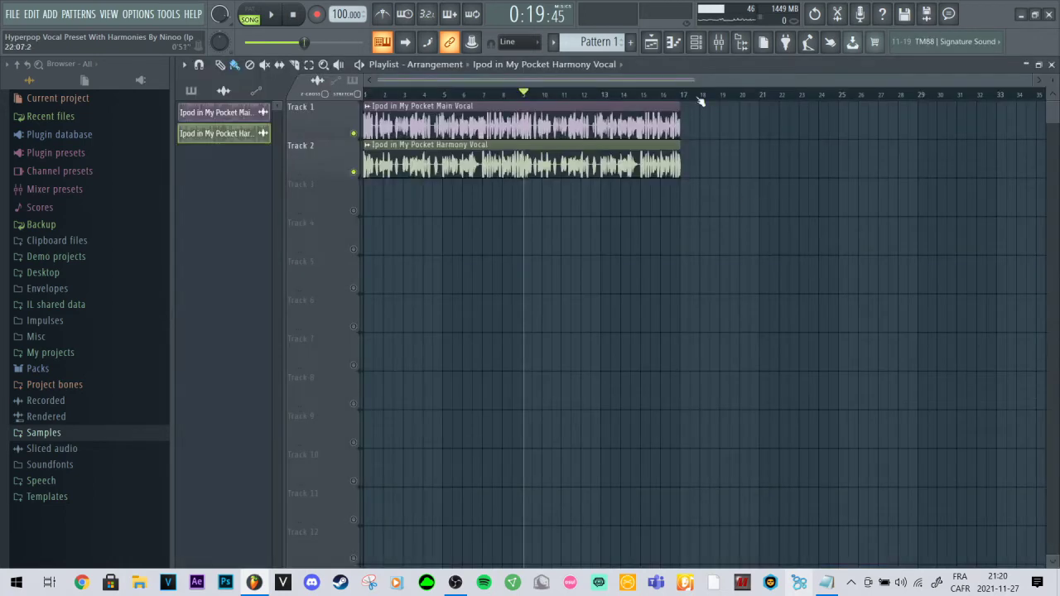
Step: Check the mixer track assignments of the main and harmony vocal clips and select Main Voc Part 1 in the mixer
{"action": "double_click", "coordinate": [555, 126]}
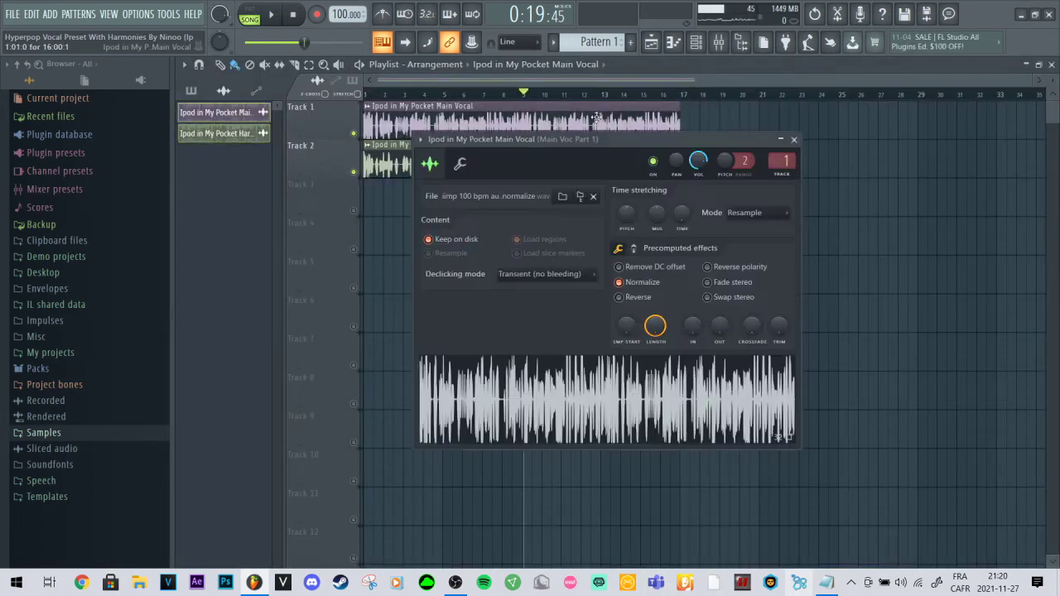
{"action": "left_click", "coordinate": [794, 139]}
{"action": "double_click", "coordinate": [577, 150]}
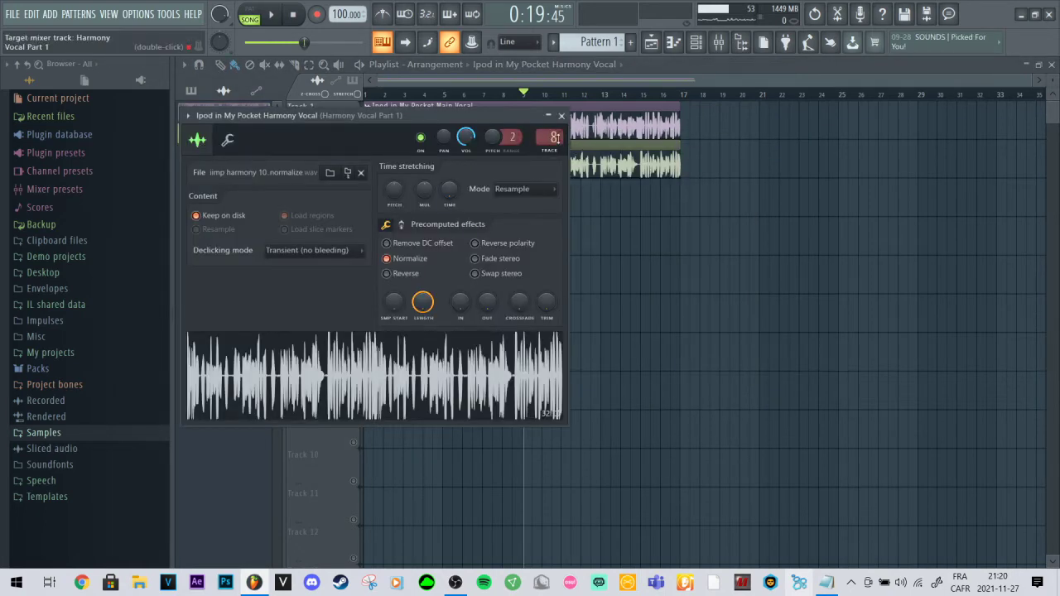
{"action": "double_click", "coordinate": [554, 138]}
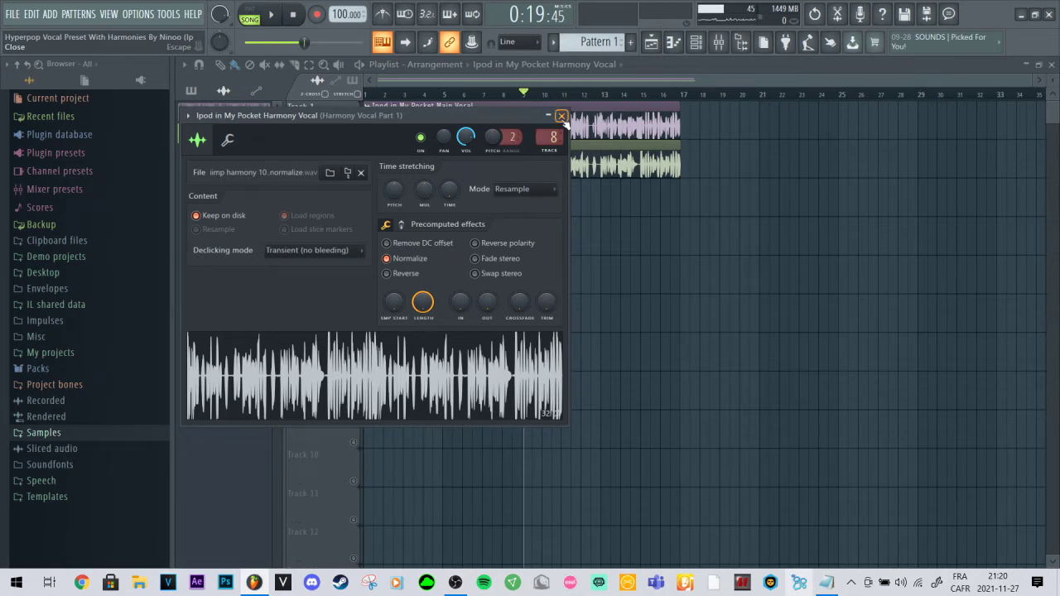
{"action": "left_click", "coordinate": [258, 146]}
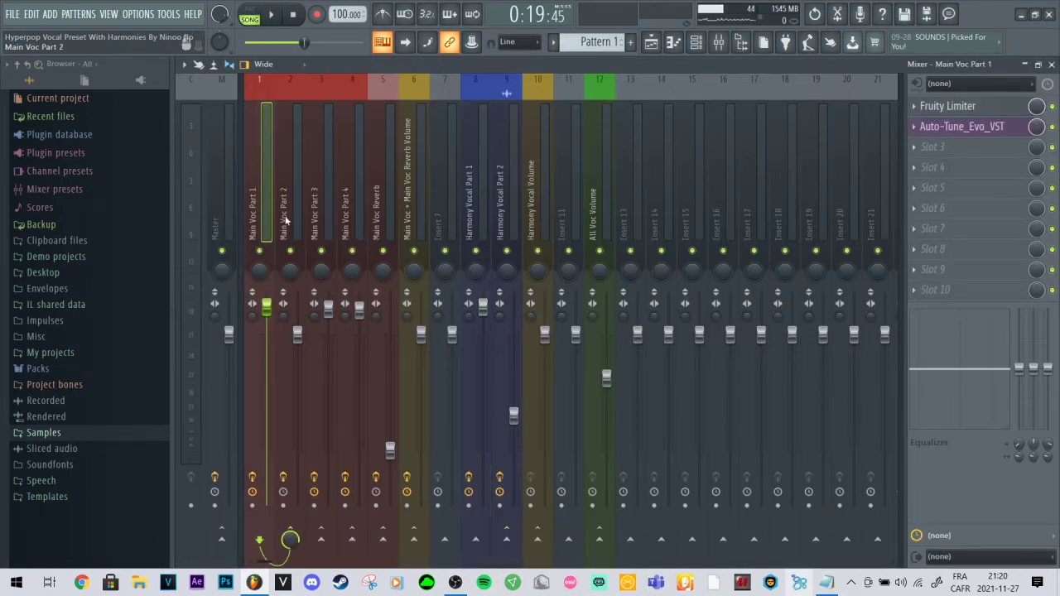
Step: Look through the effect chains of Main Voc Part 2 through Part 4, Main Voc Reverb and the Main Voc + Main Voc Reverb Volume track
{"action": "left_click", "coordinate": [294, 149]}
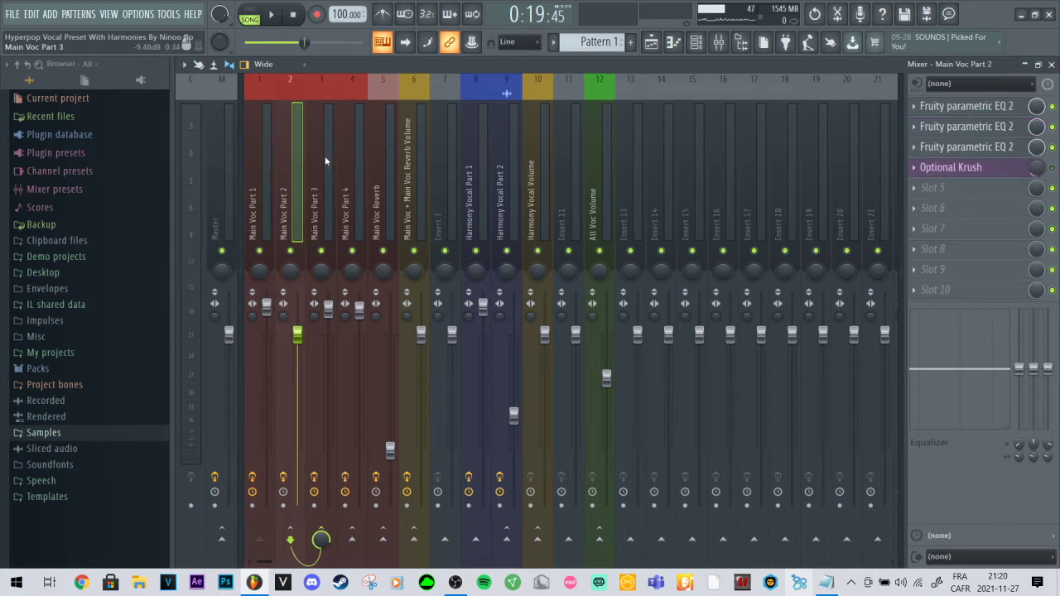
{"action": "left_click", "coordinate": [325, 157]}
{"action": "left_click", "coordinate": [354, 158]}
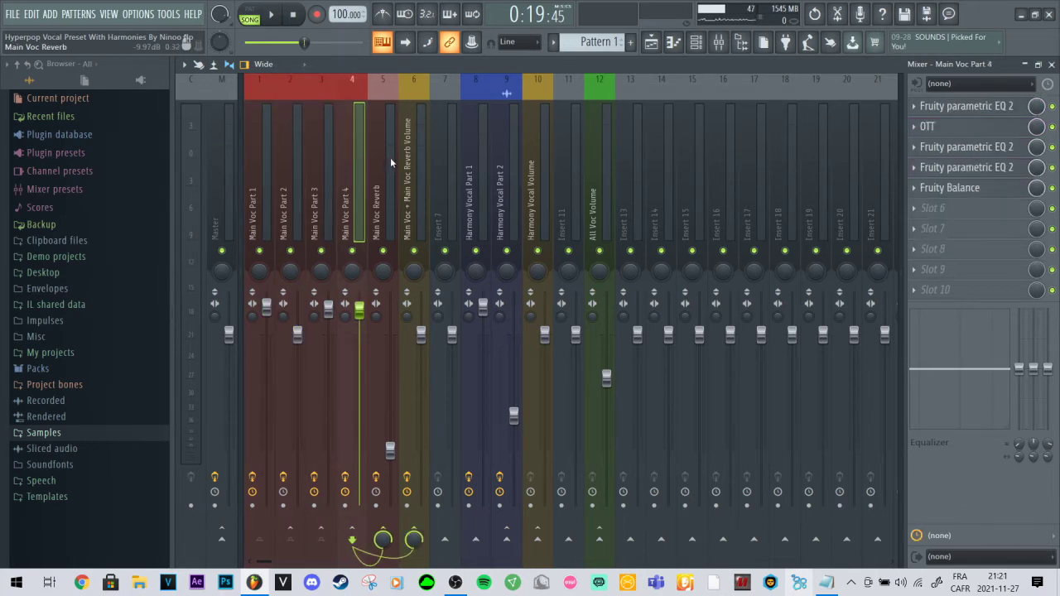
{"action": "left_click", "coordinate": [388, 158]}
{"action": "left_click", "coordinate": [421, 156]}
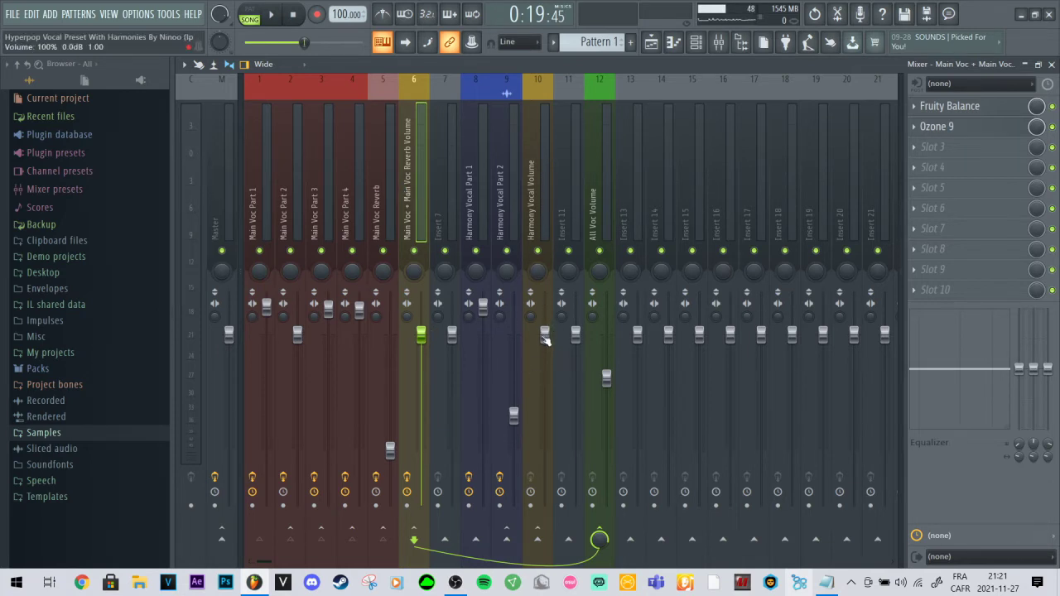
Step: Play the song while raising the Harmony Vocal Volume fader to 125% and resetting it to its default, twice
{"action": "left_click_drag", "start_coordinate": [546, 338], "coordinate": [546, 295]}
{"action": "key", "text": "space"}
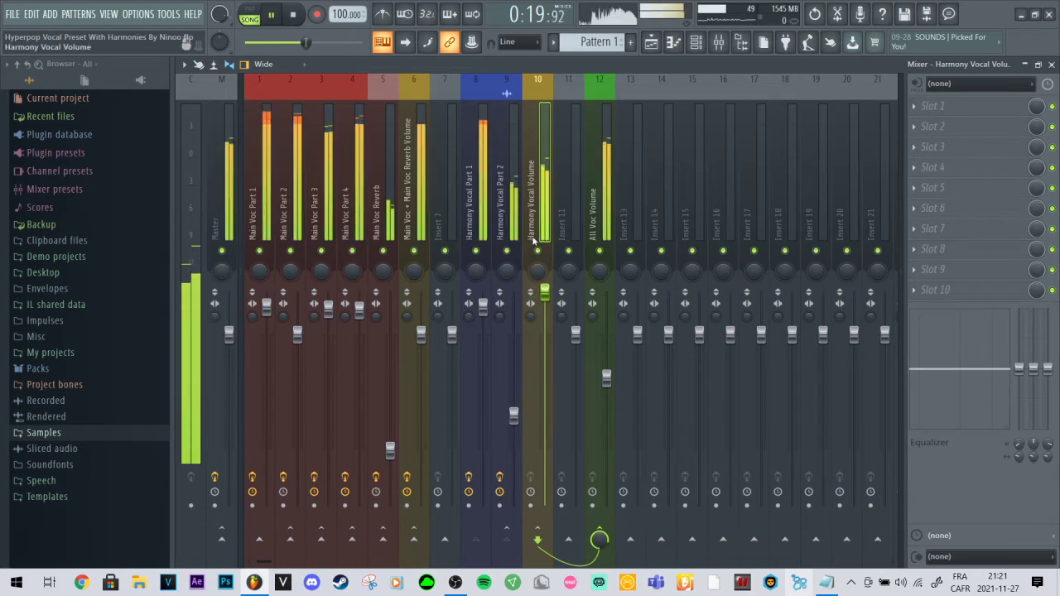
{"action": "right_click", "coordinate": [545, 294]}
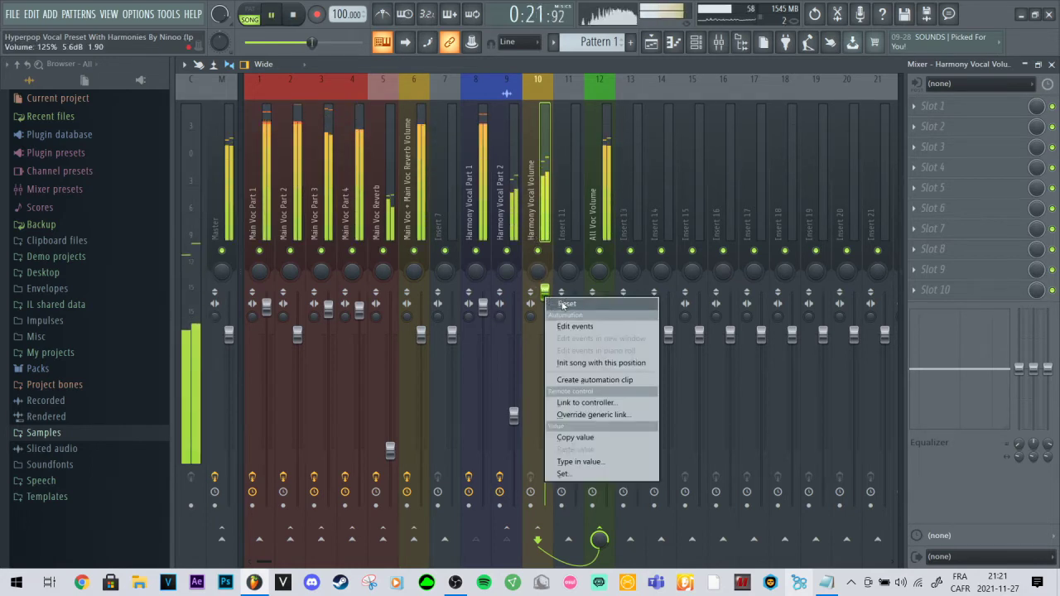
{"action": "left_click", "coordinate": [561, 305]}
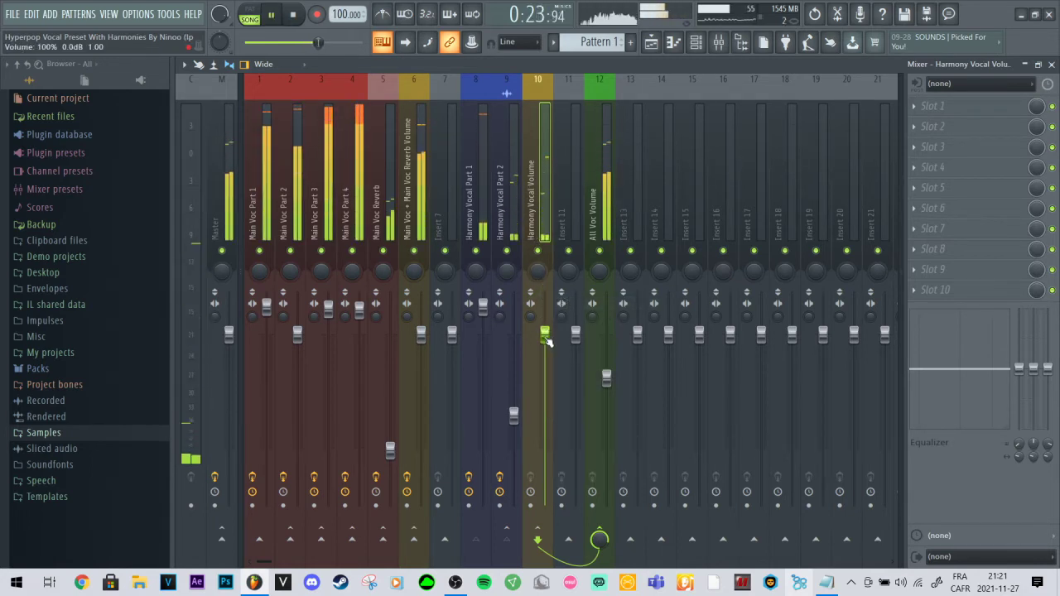
{"action": "left_click_drag", "start_coordinate": [547, 341], "coordinate": [547, 297]}
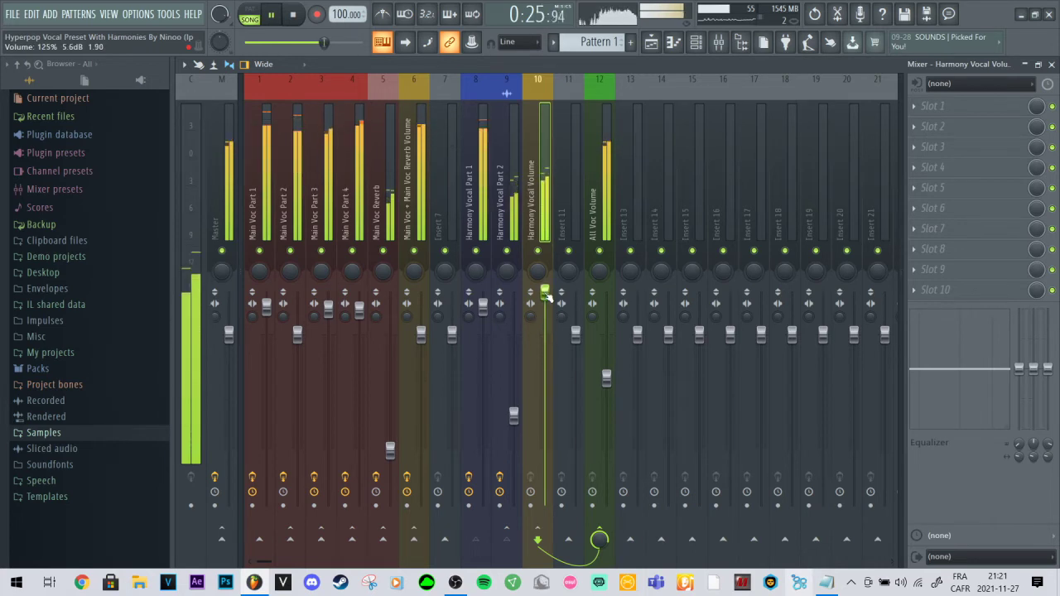
{"action": "right_click", "coordinate": [547, 296]}
{"action": "left_click", "coordinate": [564, 306]}
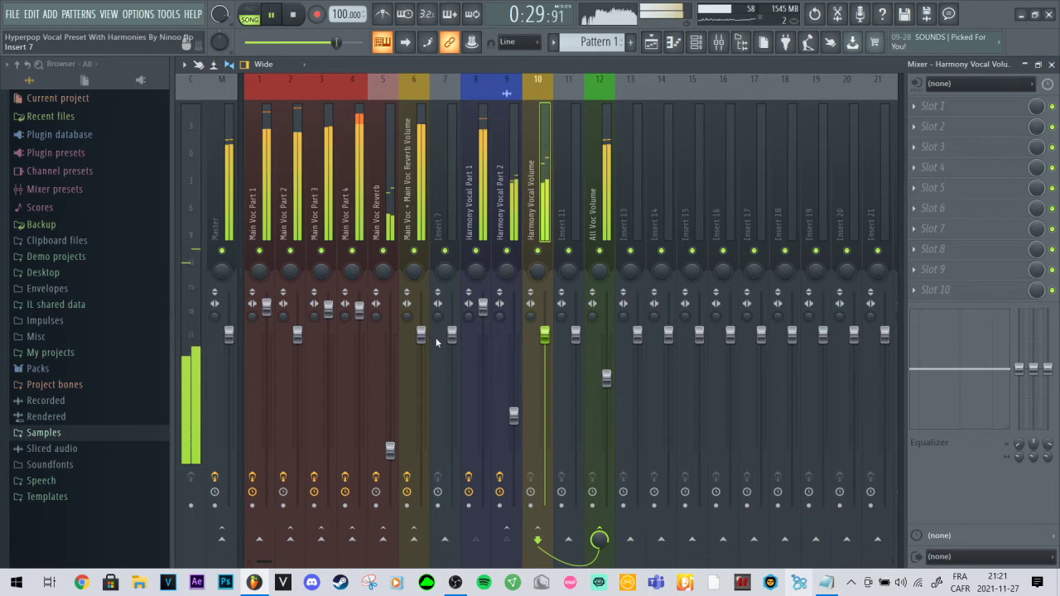
Step: Try lowering the Main Voc + Main Voc Reverb Volume fader during playback and stop the song
{"action": "left_click_drag", "start_coordinate": [421, 334], "coordinate": [421, 396]}
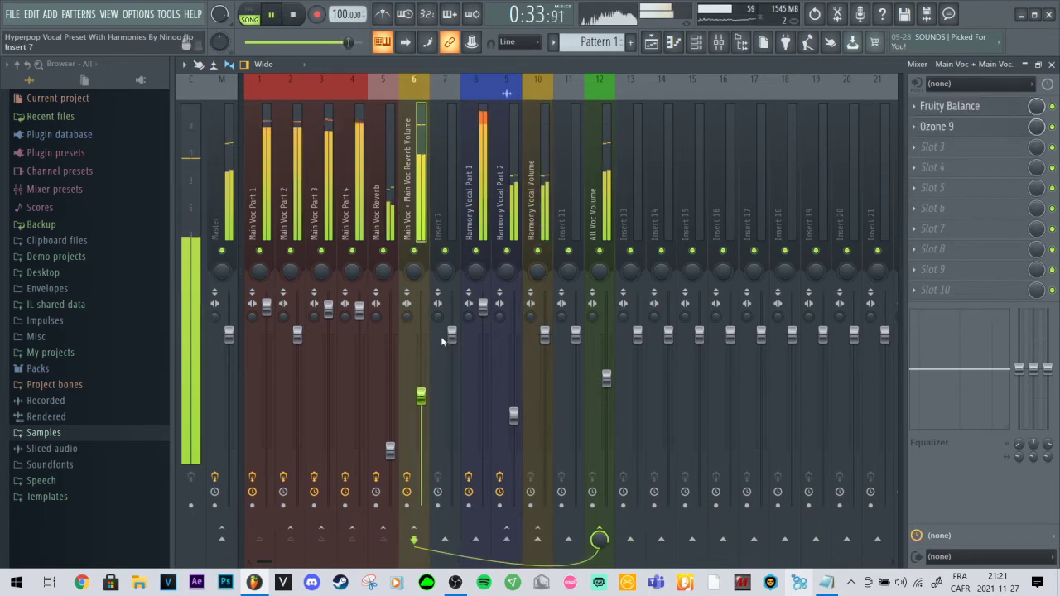
{"action": "left_click", "coordinate": [270, 17]}
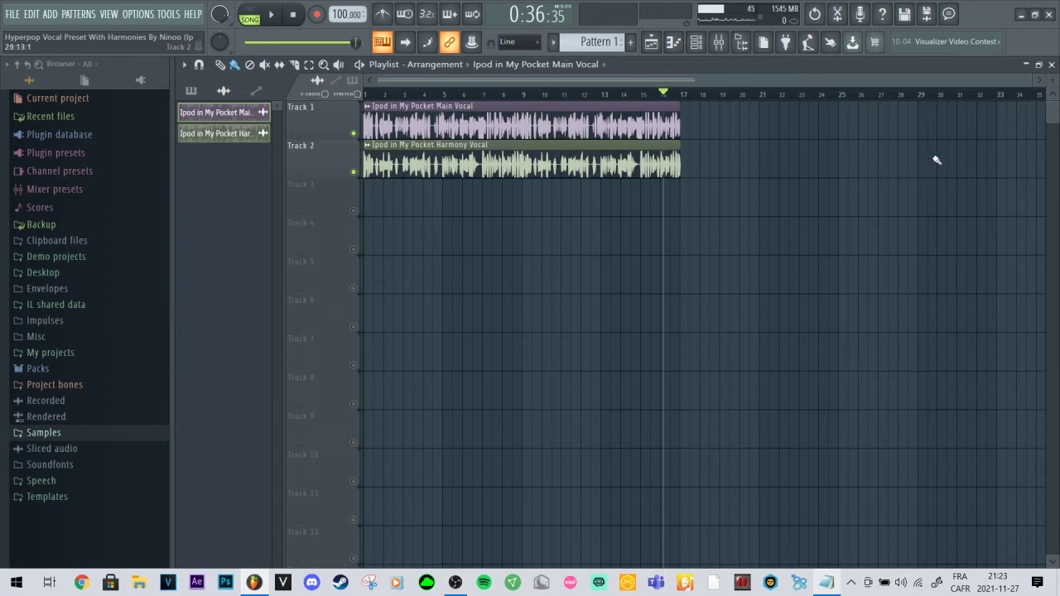
Step: Examine the effect chains of Main Voc Part 1 through Part 4 and Main Voc Reverb in the mixer and return to the Playlist
{"action": "left_click", "coordinate": [719, 44]}
{"action": "left_click", "coordinate": [284, 145]}
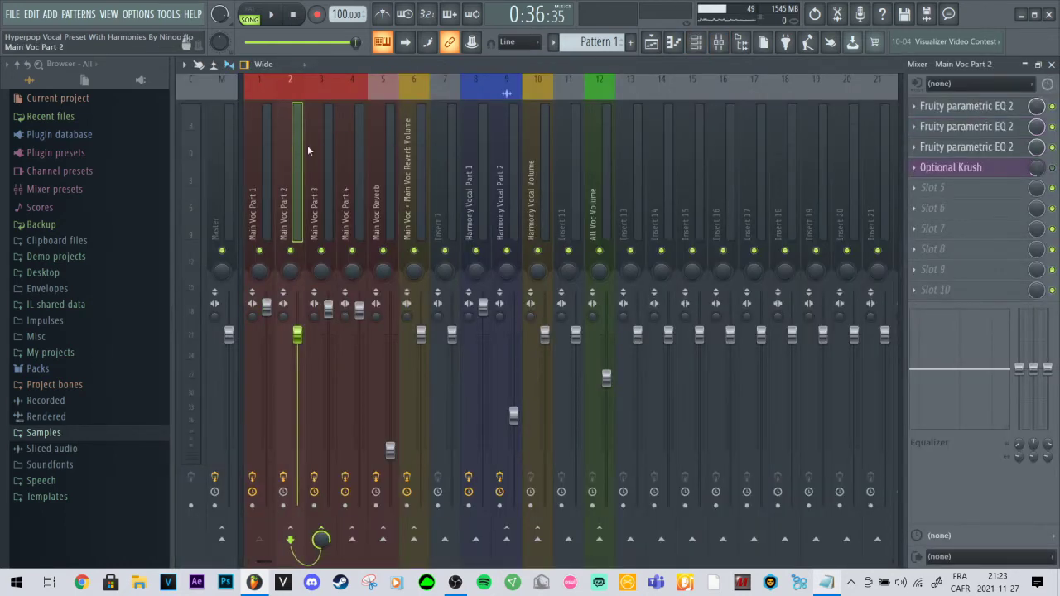
{"action": "left_click", "coordinate": [319, 149]}
{"action": "left_click", "coordinate": [360, 149]}
{"action": "left_click", "coordinate": [374, 150]}
{"action": "left_click", "coordinate": [355, 145]}
{"action": "left_click", "coordinate": [321, 148]}
{"action": "left_click", "coordinate": [284, 152]}
{"action": "left_click", "coordinate": [272, 151]}
{"action": "left_click", "coordinate": [291, 153]}
{"action": "left_click", "coordinate": [314, 155]}
{"action": "left_click", "coordinate": [260, 152]}
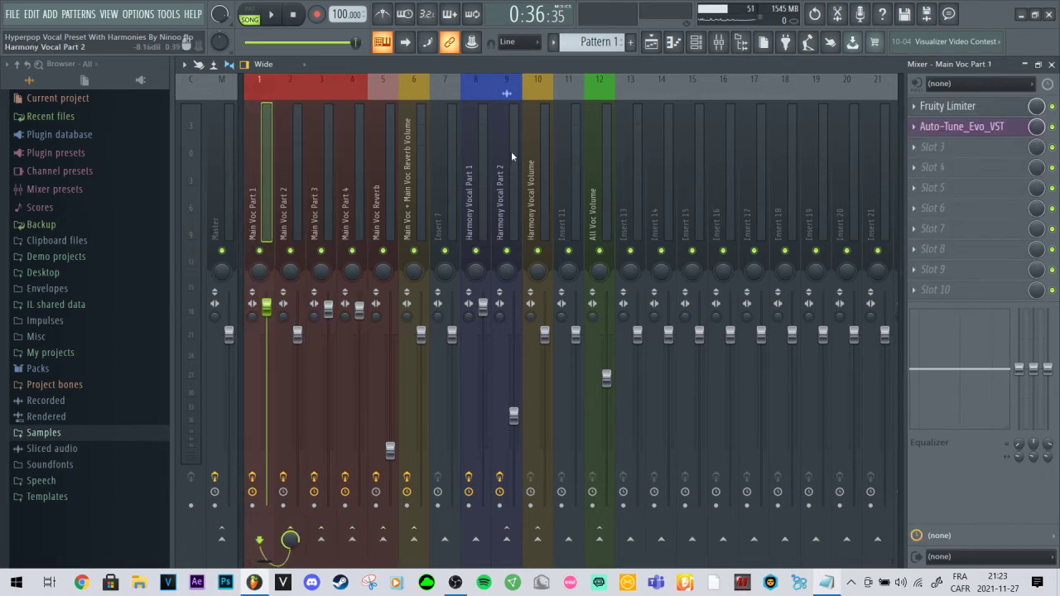
{"action": "key", "text": "F5"}
{"action": "scroll", "coordinate": [747, 103], "scroll_direction": "up", "scroll_amount": 4}
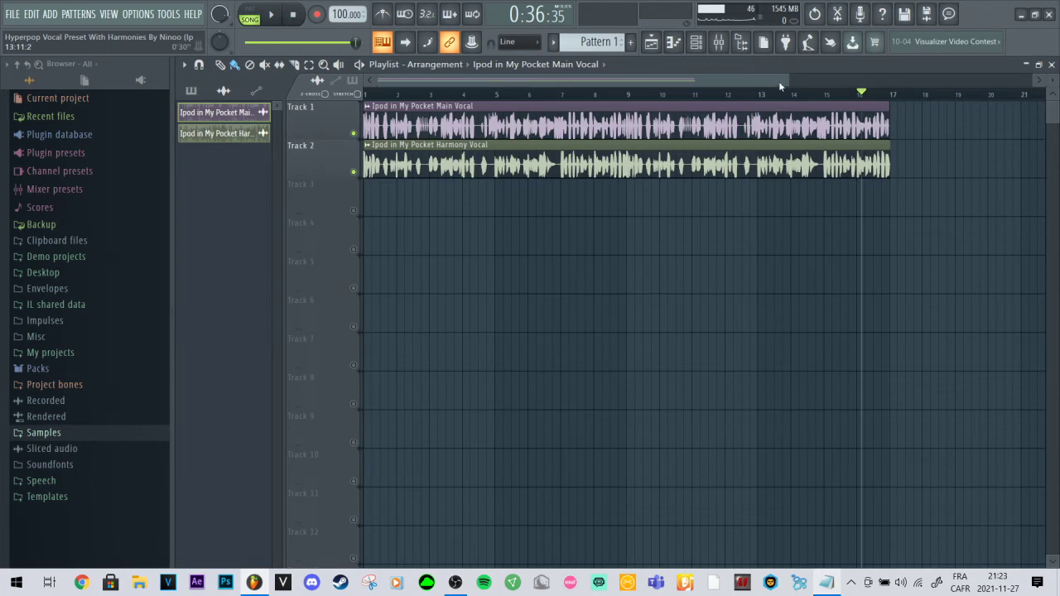
{"action": "scroll", "coordinate": [785, 88], "scroll_direction": "down", "scroll_amount": 4}
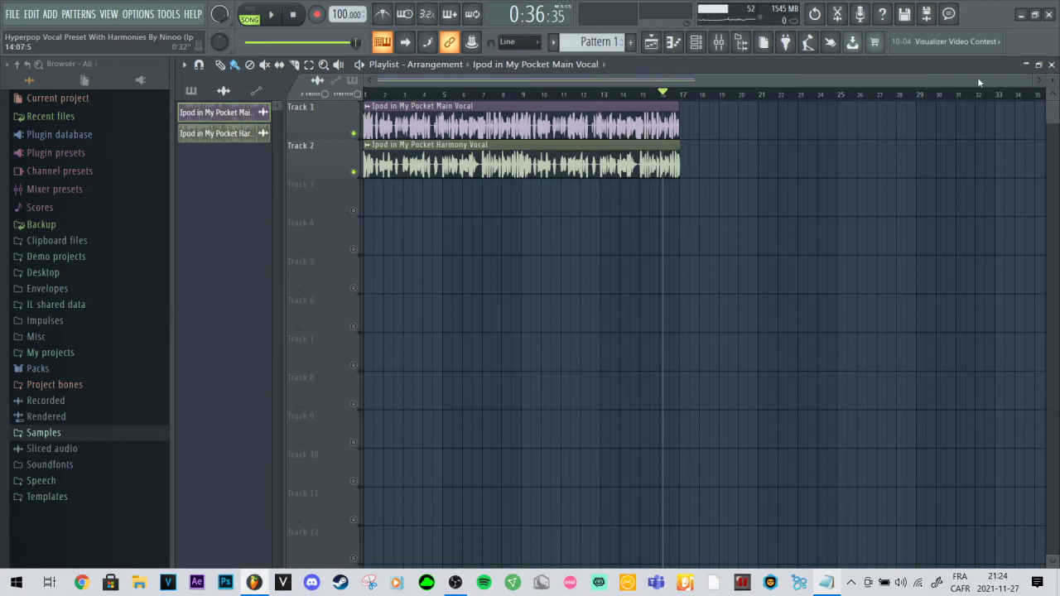
{"action": "scroll", "coordinate": [1034, 81], "scroll_direction": "up", "scroll_amount": 3}
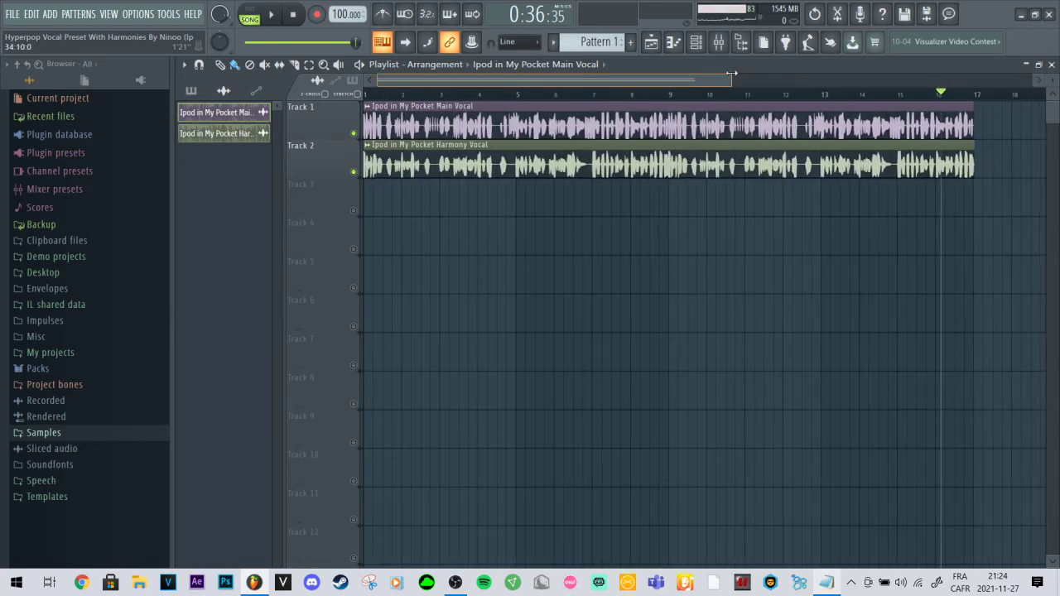
{"action": "scroll", "coordinate": [1052, 70], "scroll_direction": "down", "scroll_amount": 3}
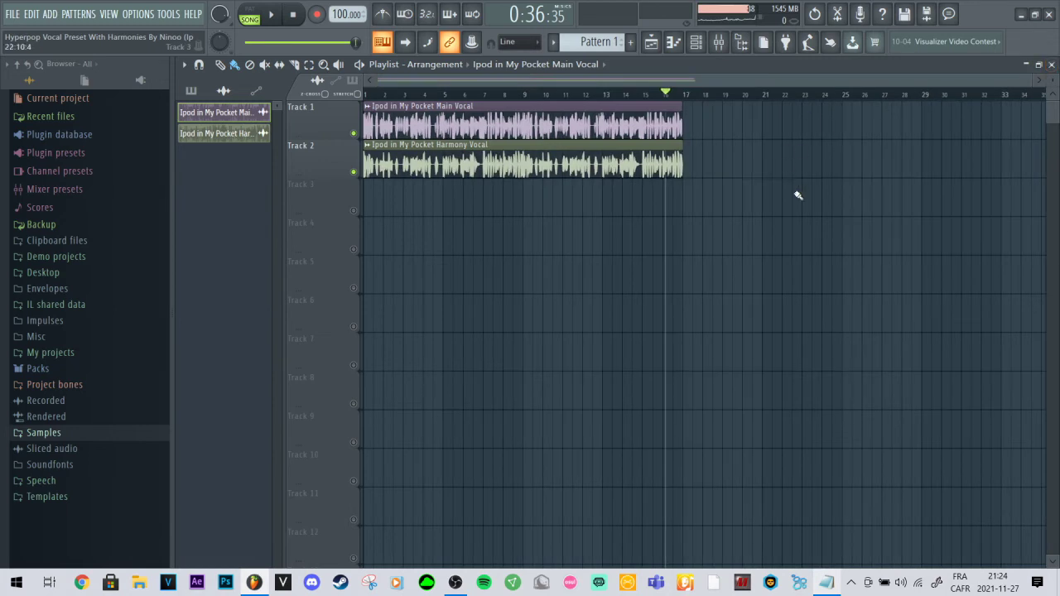
Step: Review the plugins loaded on each Main Voc Part track in the mixer and return to the Playlist
{"action": "left_click", "coordinate": [718, 48]}
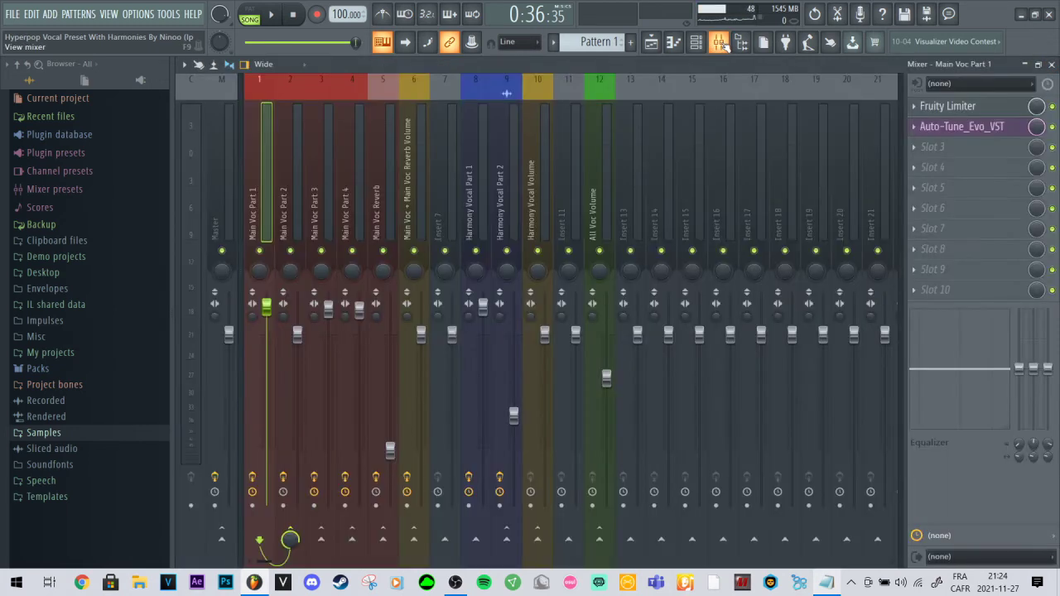
{"action": "left_click", "coordinate": [300, 136]}
{"action": "left_click", "coordinate": [328, 141]}
{"action": "left_click", "coordinate": [342, 143]}
{"action": "left_click", "coordinate": [323, 143]}
{"action": "left_click", "coordinate": [300, 140]}
{"action": "left_click", "coordinate": [265, 145]}
{"action": "left_click", "coordinate": [298, 148]}
{"action": "left_click", "coordinate": [328, 154]}
{"action": "left_click", "coordinate": [347, 159]}
{"action": "left_click", "coordinate": [322, 152]}
{"action": "left_click", "coordinate": [294, 144]}
{"action": "left_click", "coordinate": [267, 144]}
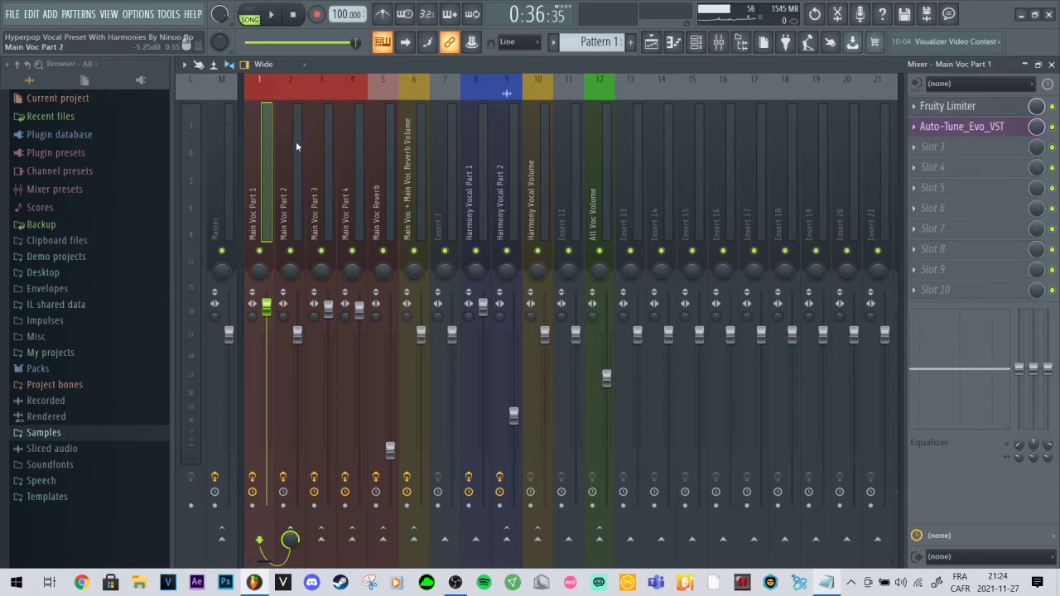
{"action": "left_click", "coordinate": [296, 141]}
{"action": "left_click", "coordinate": [330, 133]}
{"action": "left_click", "coordinate": [360, 133]}
{"action": "key", "text": "F5"}
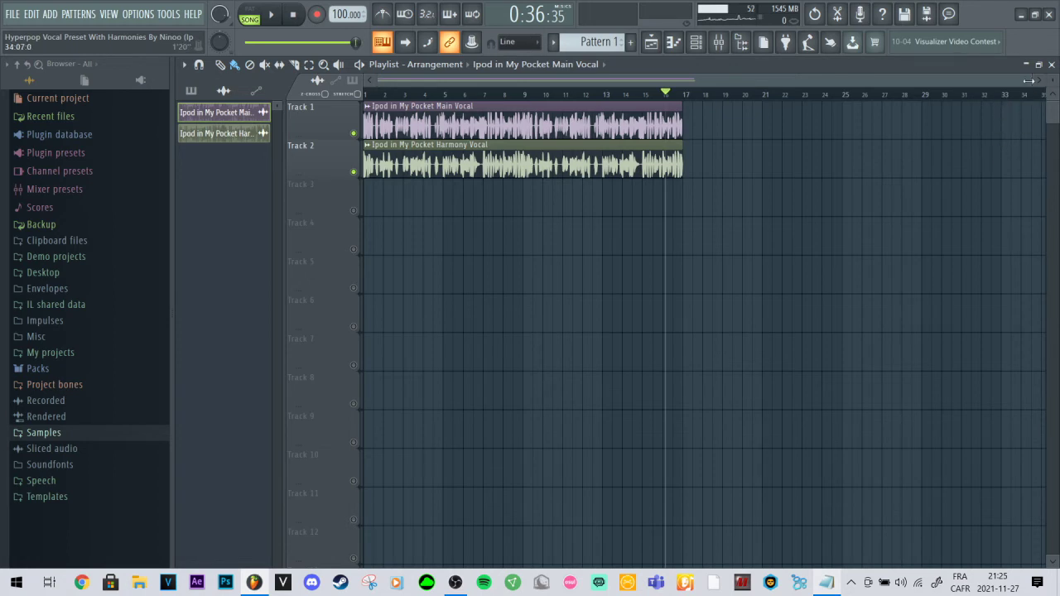
{"action": "scroll", "coordinate": [997, 83], "scroll_direction": "down", "scroll_amount": 3}
{"action": "scroll", "coordinate": [997, 83], "scroll_direction": "up", "scroll_amount": 3}
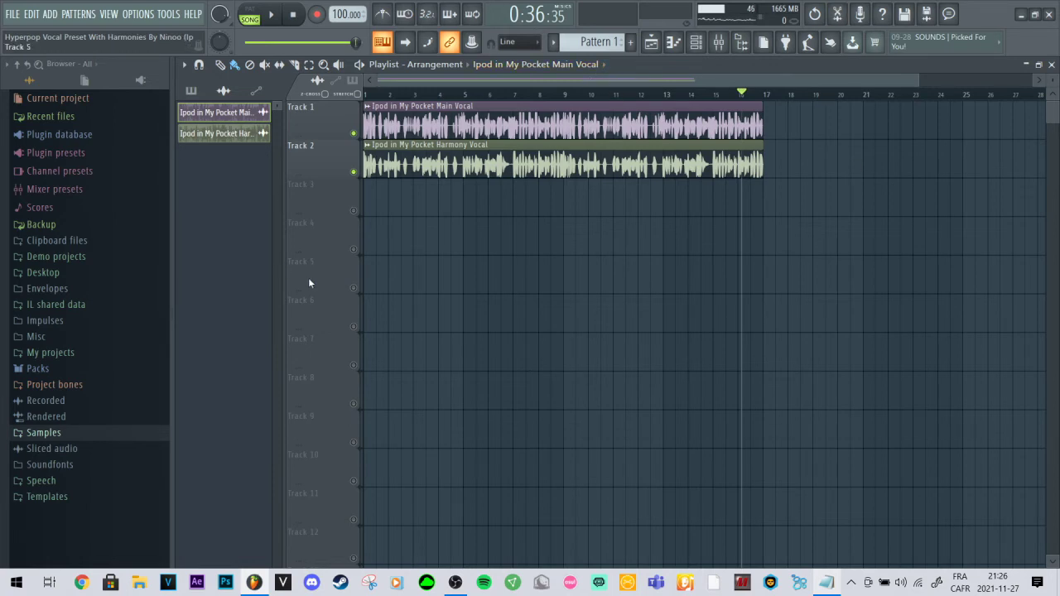
{"action": "double_click", "coordinate": [628, 123]}
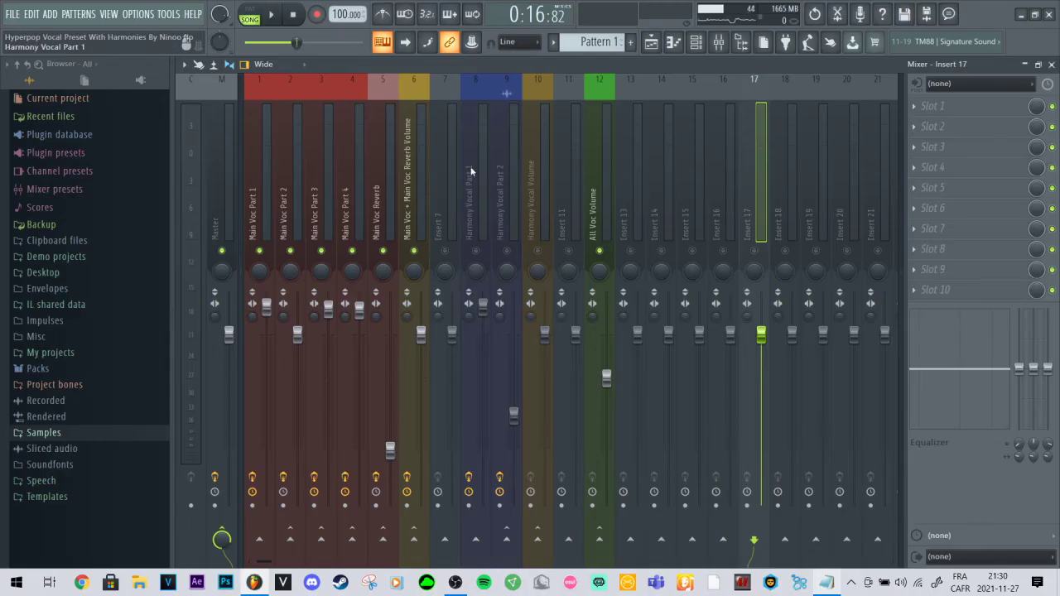
Step: Inspect the plugin slots of Main Voc Part 4, Main Voc Reverb, Part 2 and Part 3, and close the mixer
{"action": "left_click", "coordinate": [361, 158]}
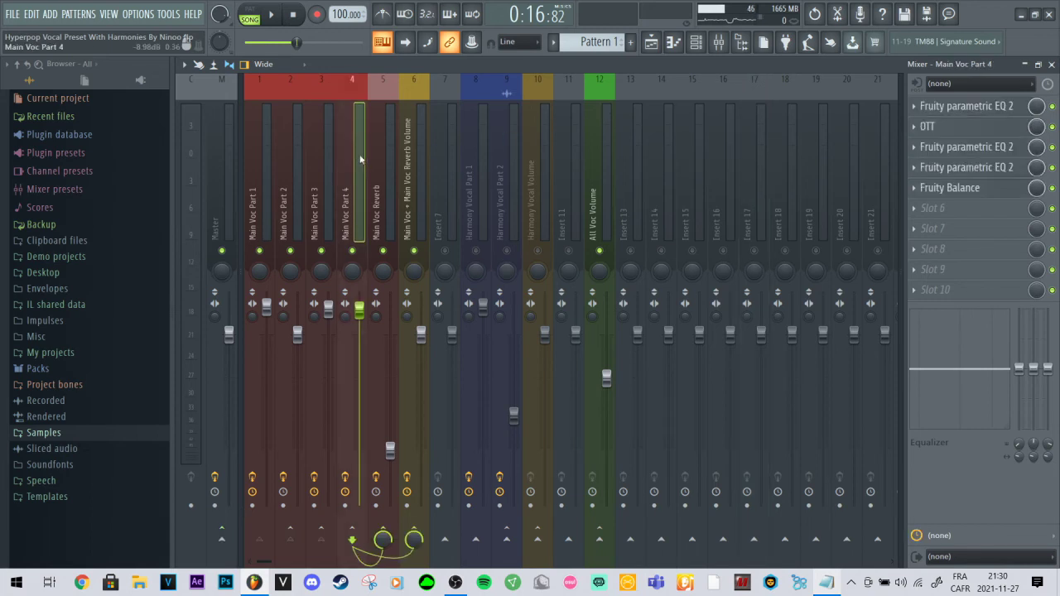
{"action": "left_click", "coordinate": [388, 175]}
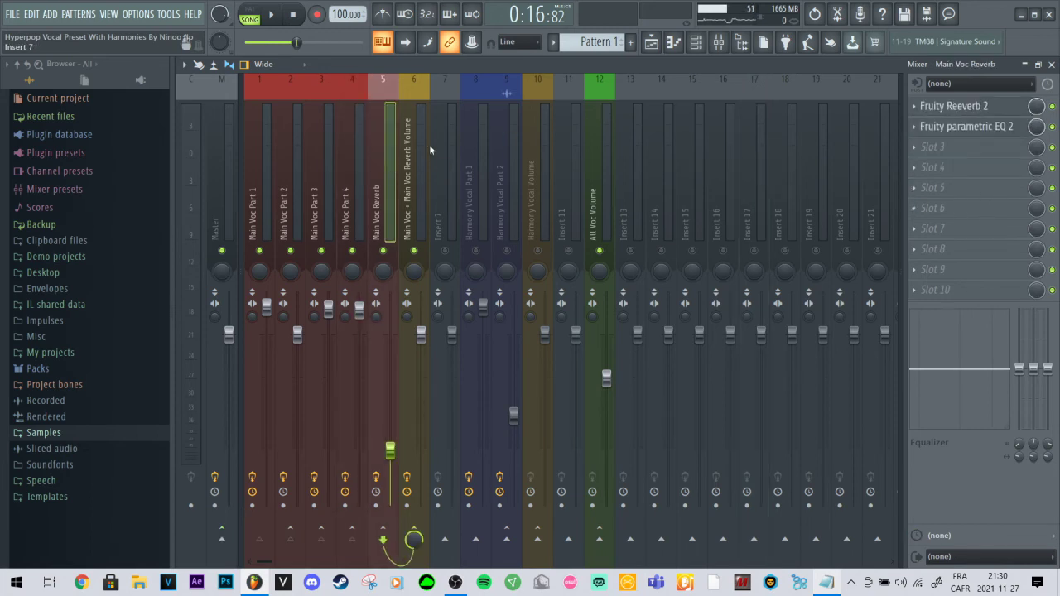
{"action": "left_click", "coordinate": [322, 160]}
{"action": "left_click", "coordinate": [296, 155]}
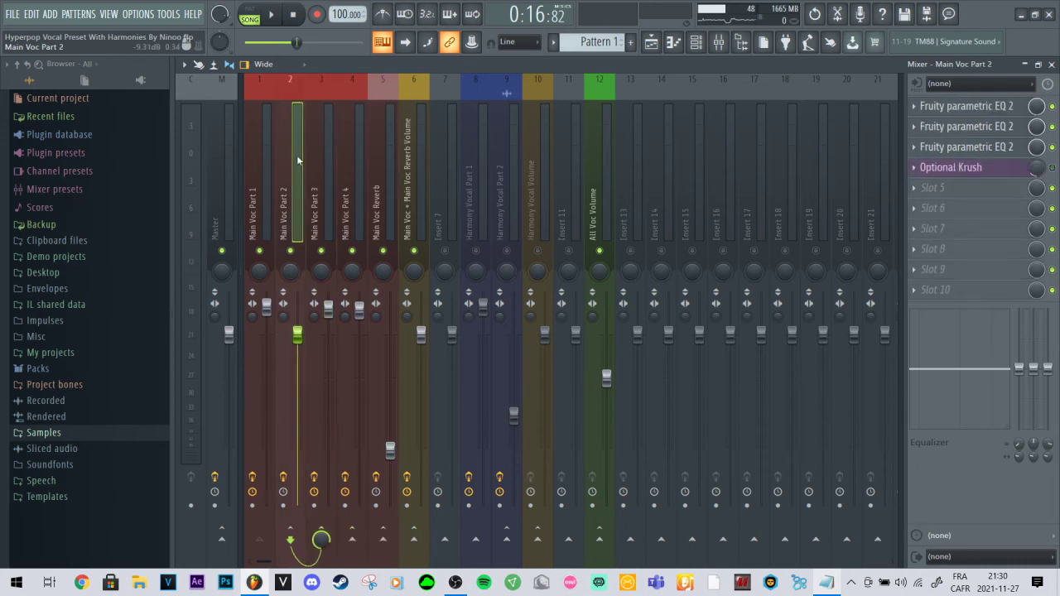
{"action": "left_click", "coordinate": [325, 160]}
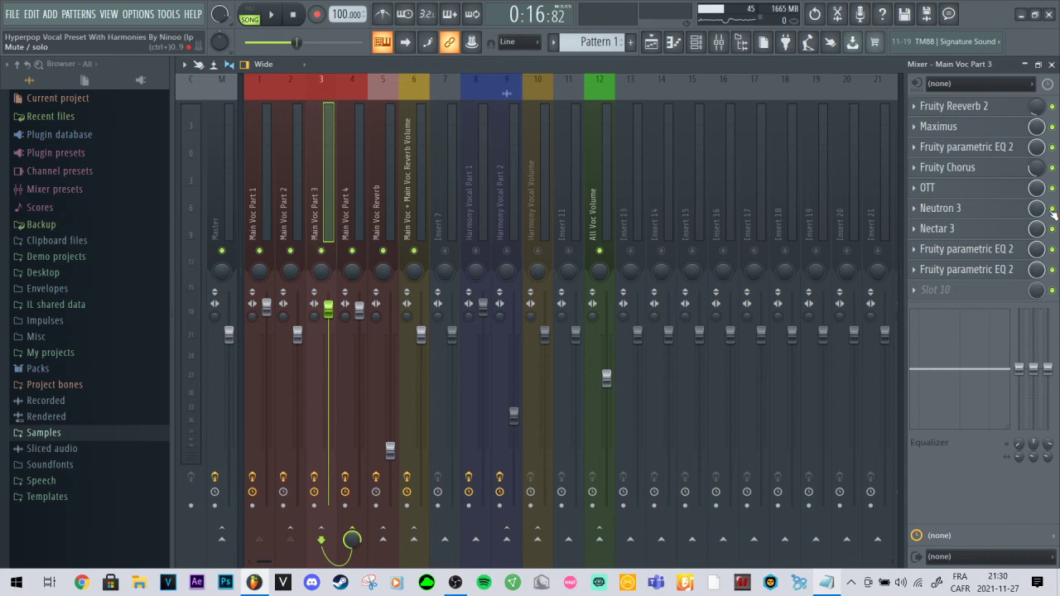
{"action": "left_click", "coordinate": [1052, 64]}
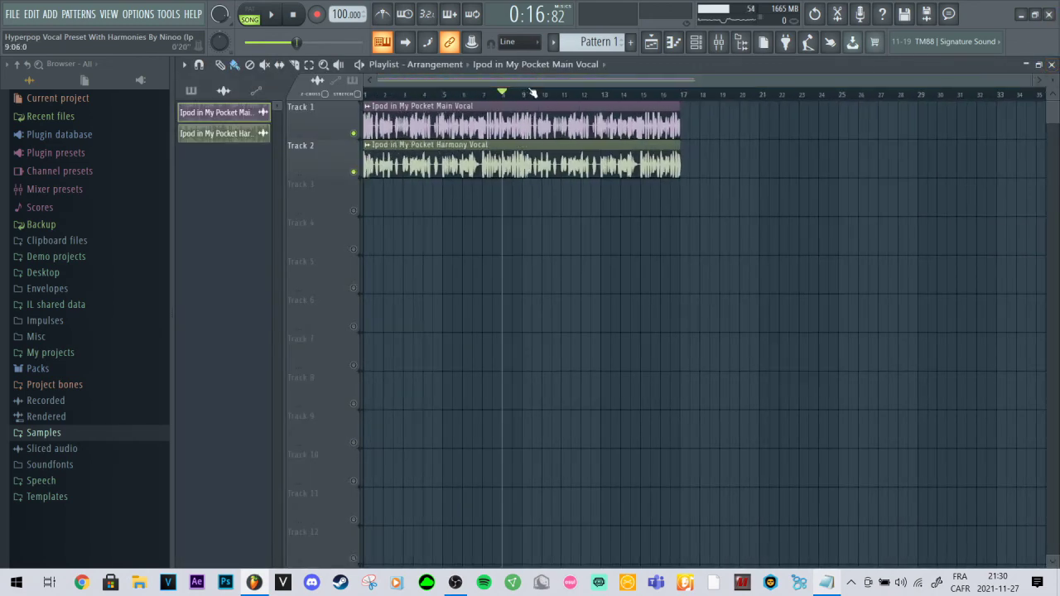
{"action": "left_click", "coordinate": [740, 81]}
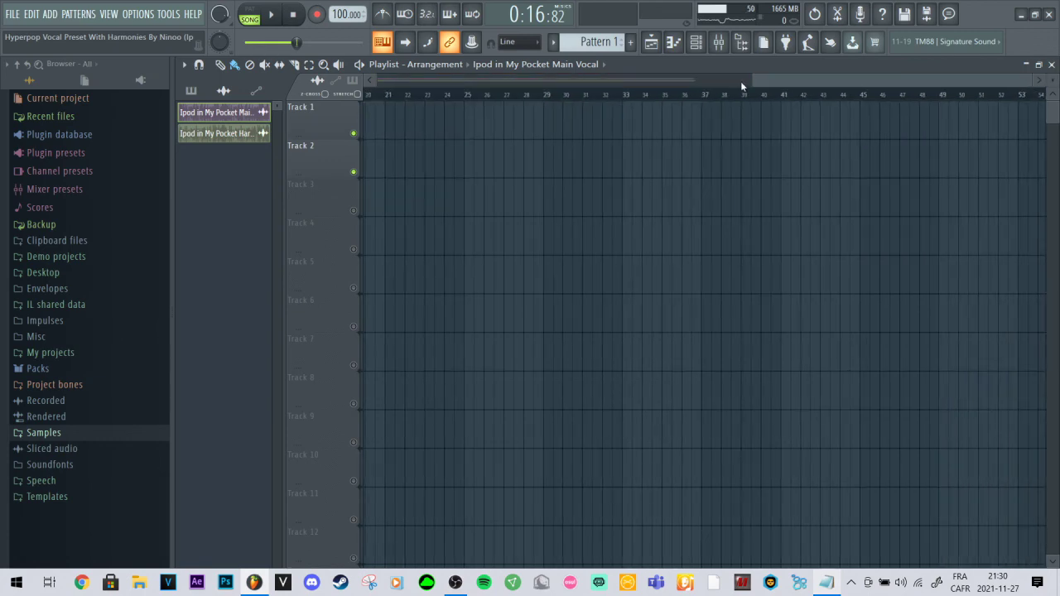
{"action": "scroll", "coordinate": [752, 82], "scroll_direction": "up", "scroll_amount": 5}
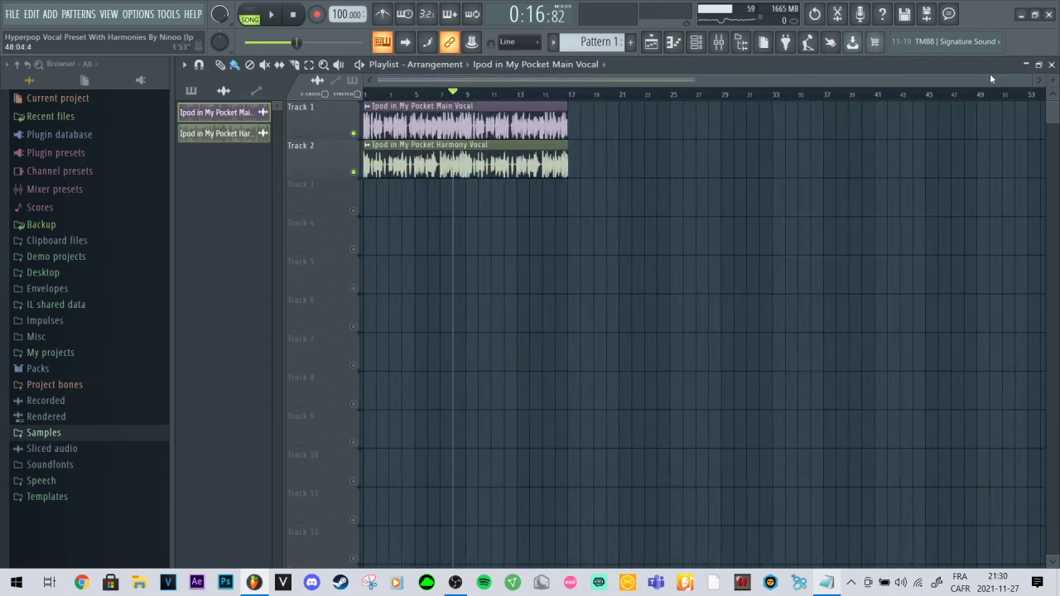
{"action": "scroll", "coordinate": [752, 82], "scroll_direction": "down", "scroll_amount": 3}
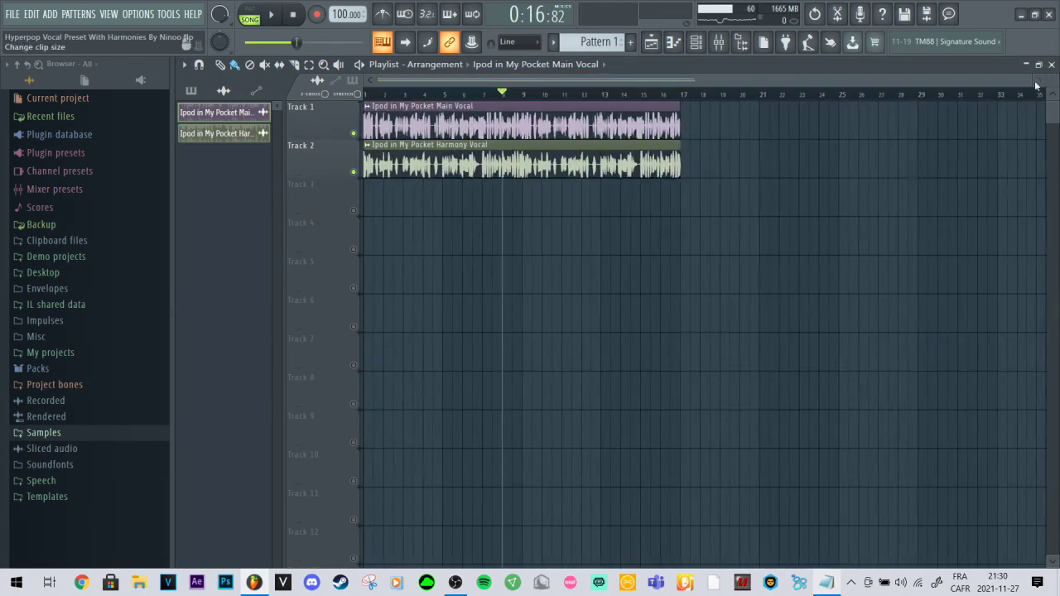
{"action": "scroll", "coordinate": [770, 83], "scroll_direction": "up", "scroll_amount": 3}
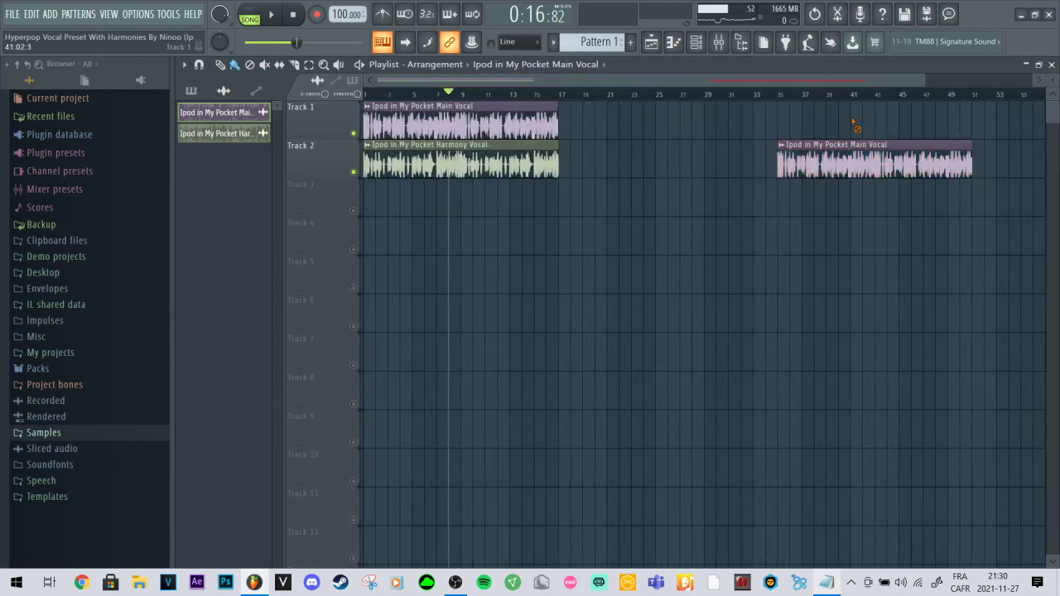
{"action": "scroll", "coordinate": [734, 80], "scroll_direction": "down", "scroll_amount": 5}
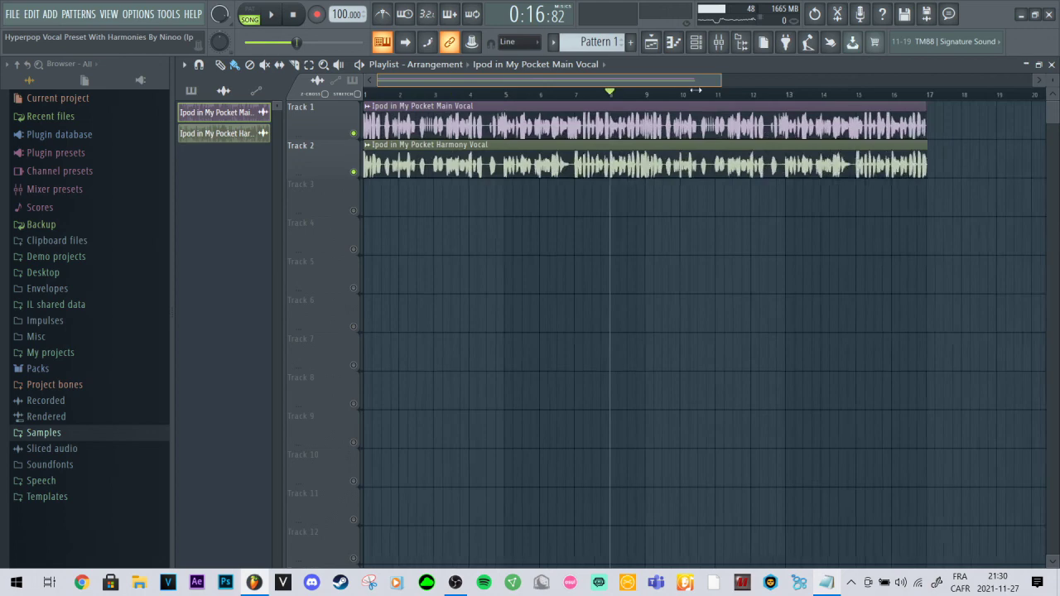
{"action": "scroll", "coordinate": [734, 80], "scroll_direction": "up", "scroll_amount": 3}
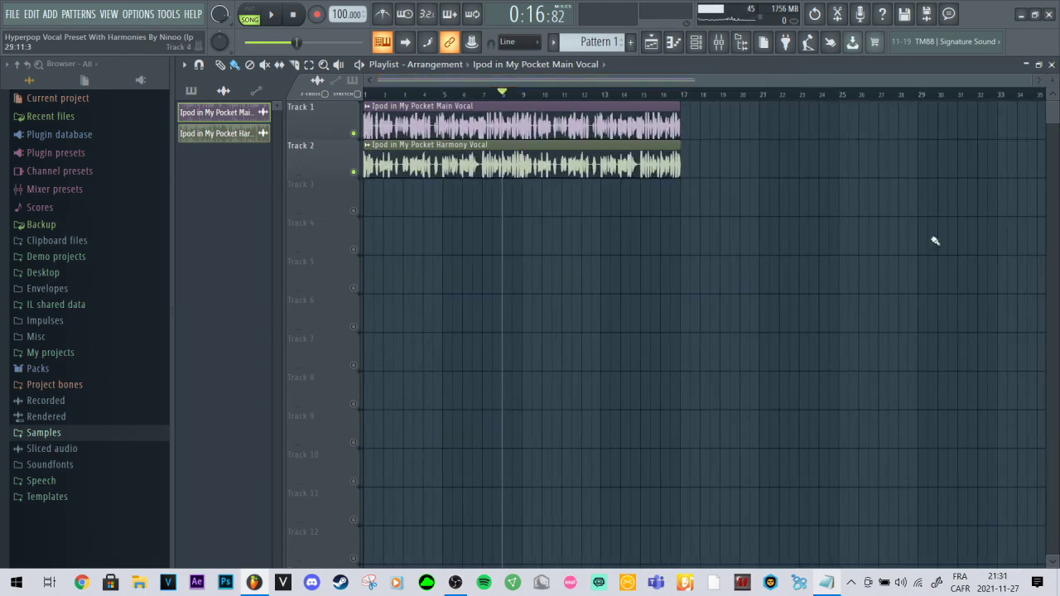